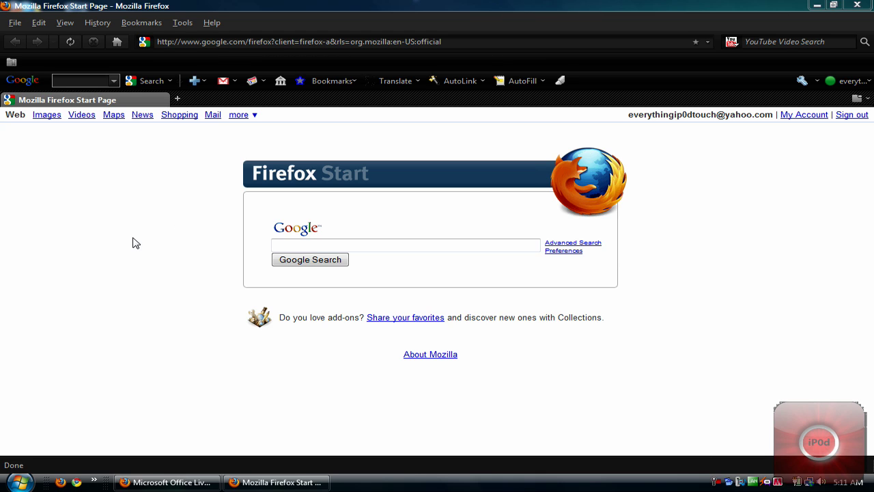
# Load officelive.com in the browser and begin creating a free website.
pyautogui.moveTo(252, 222); pyautogui.dragTo(329, 303)
pyautogui.click(329, 301)
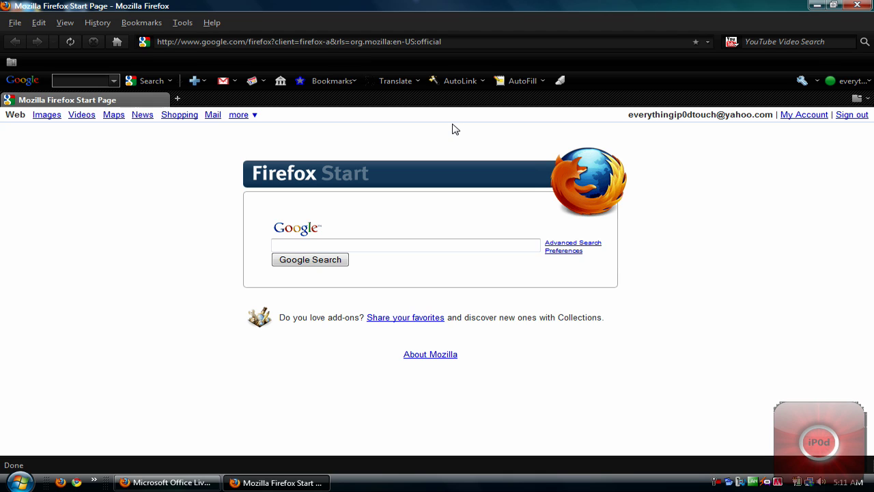
pyautogui.click(402, 39)
pyautogui.press('BackSpace')
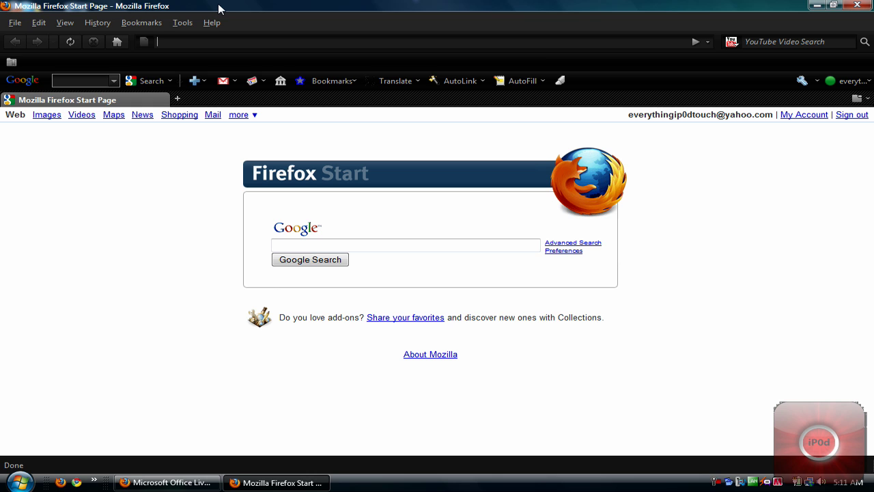
pyautogui.write('officelive.c')
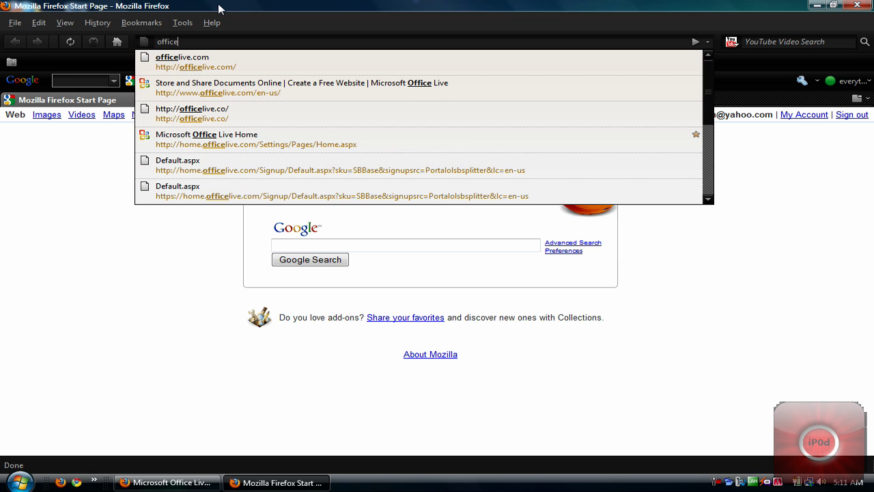
pyautogui.write('om')
pyautogui.press('Return')
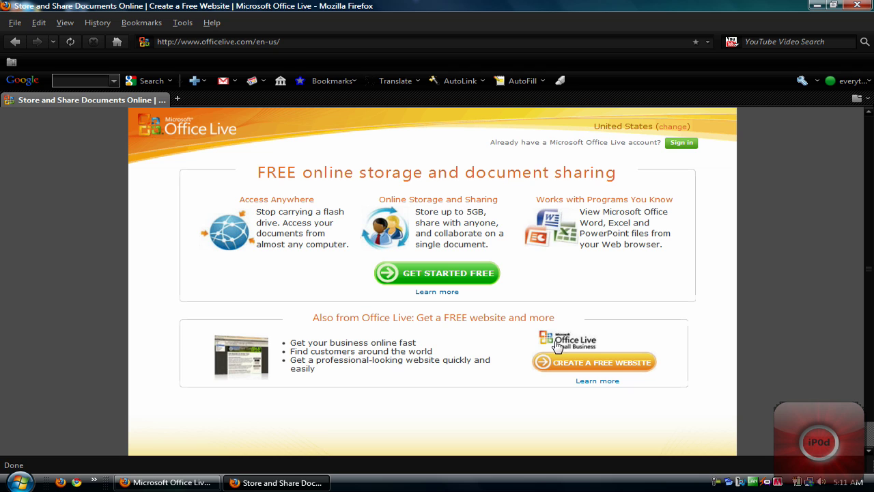
pyautogui.click(610, 367)
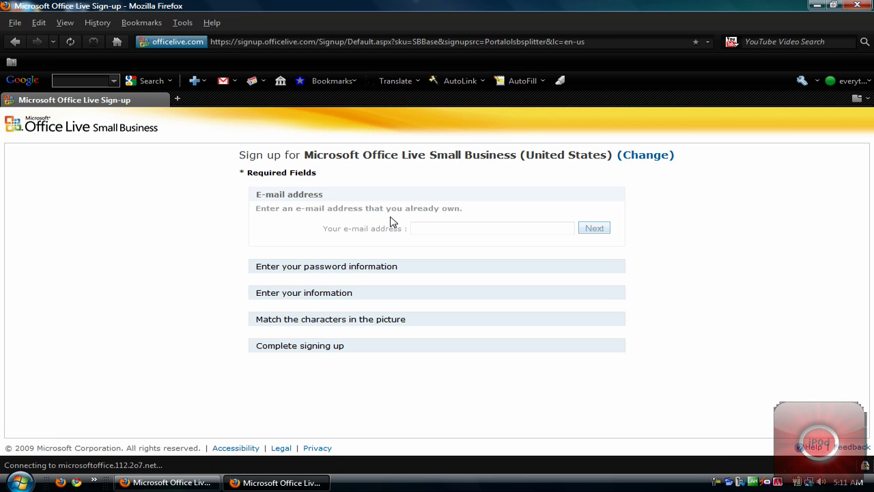
# Close the sign-up window, confirm leaving, and bring back the Office Live Home window.
pyautogui.click(436, 228)
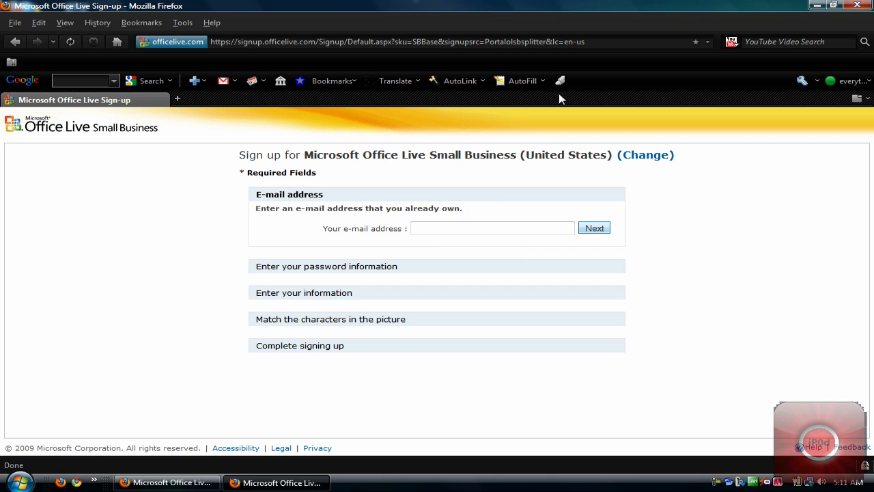
pyautogui.click(857, 6)
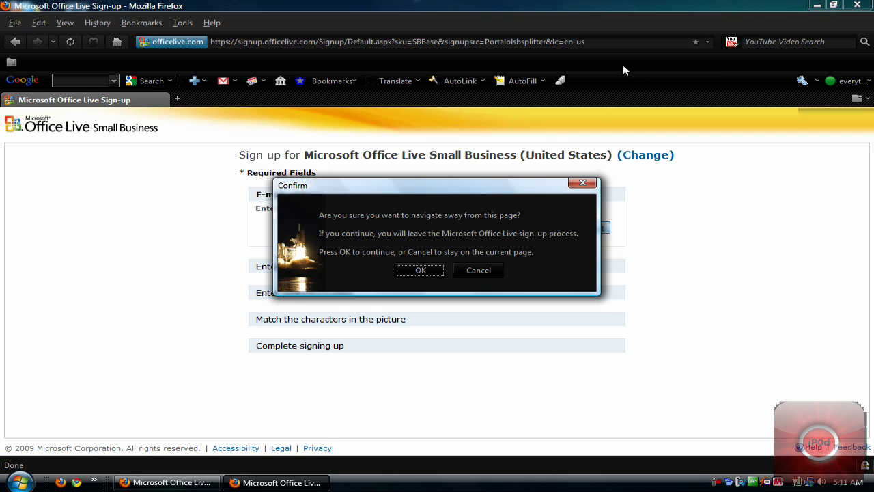
pyautogui.click(431, 273)
pyautogui.click(163, 485)
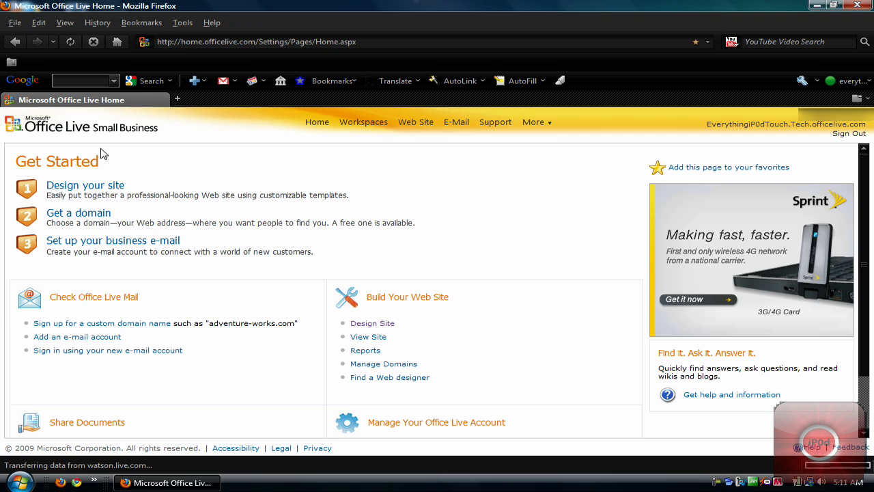
# Choose Design your site, sign in to the saved account with its password, and continue past the security warning.
pyautogui.scroll(-2, 402, 191)
pyautogui.scroll(2, 414, 194)
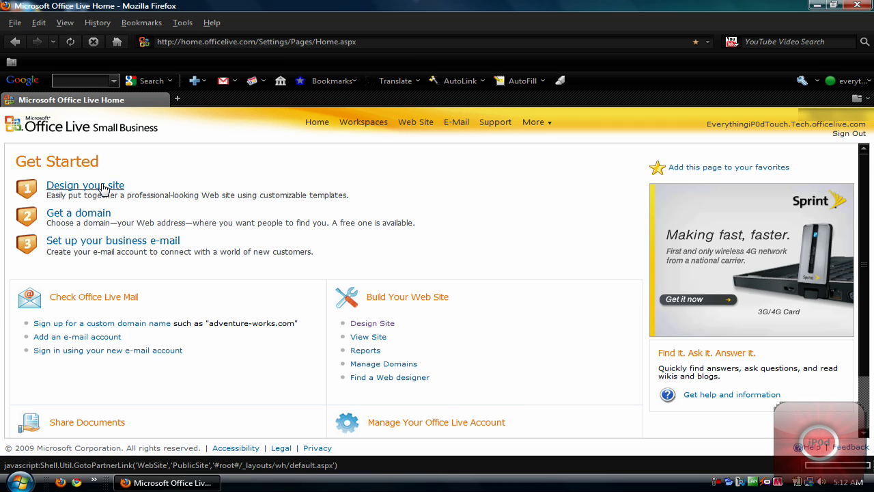
pyautogui.click(103, 188)
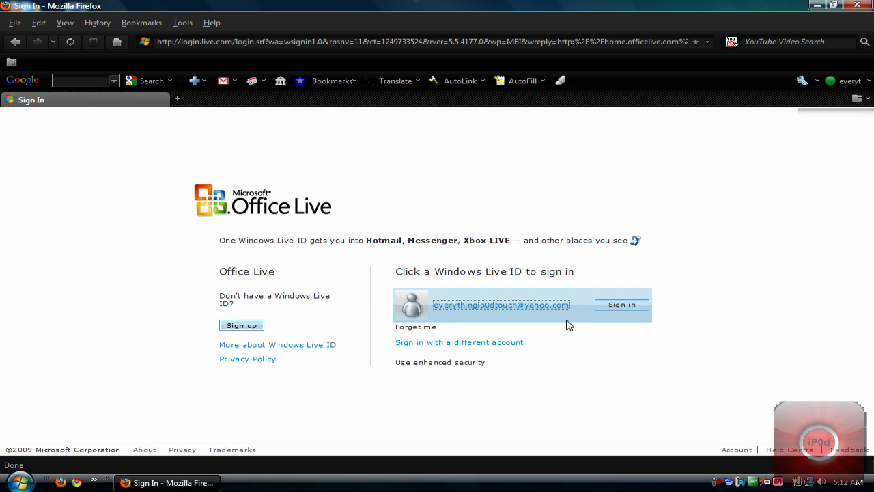
pyautogui.click(614, 303)
pyautogui.write('p')
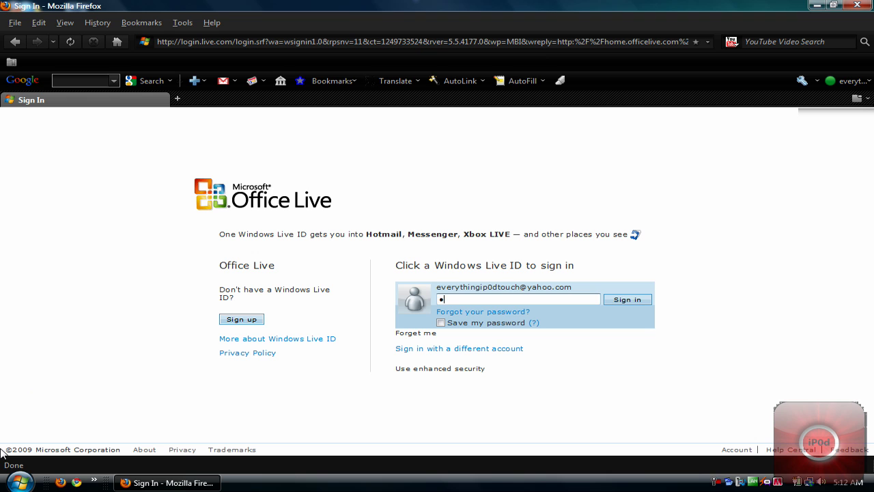
pyautogui.press('Return')
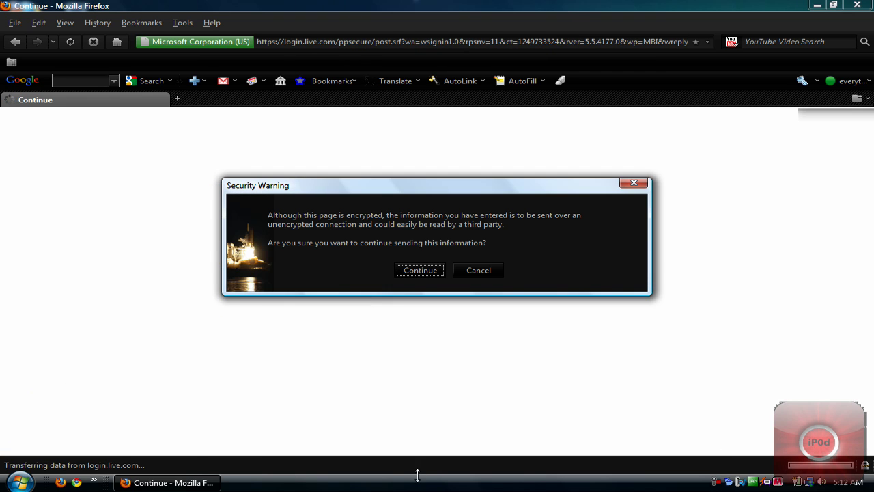
pyautogui.click(402, 274)
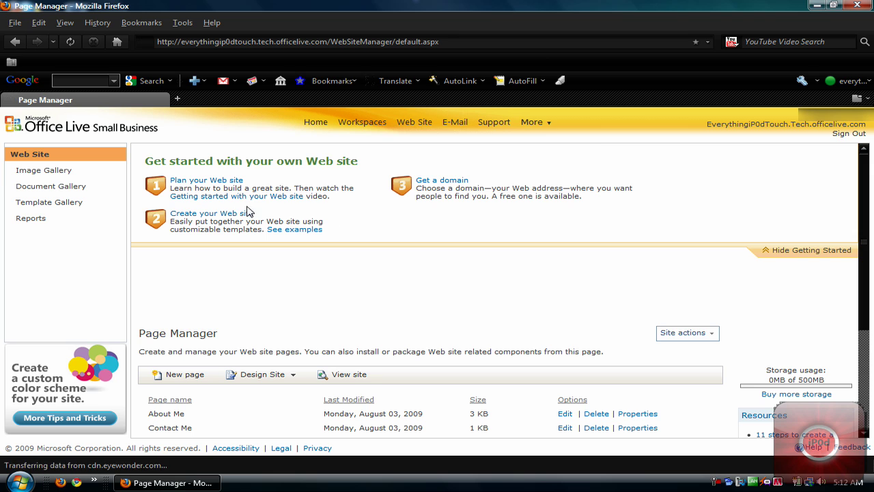
pyautogui.scroll(-5, 308, 360)
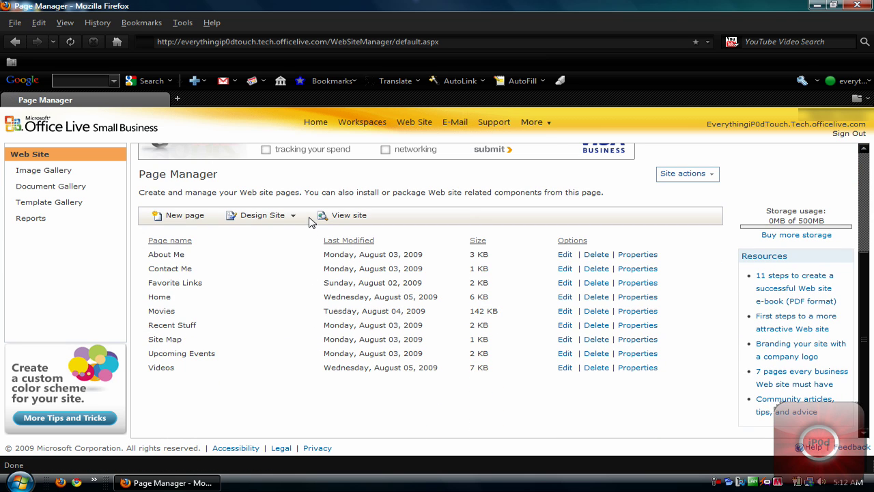
pyautogui.scroll(5, 307, 236)
pyautogui.scroll(-5, 318, 256)
pyautogui.scroll(5, 318, 256)
pyautogui.scroll(-3, 219, 220)
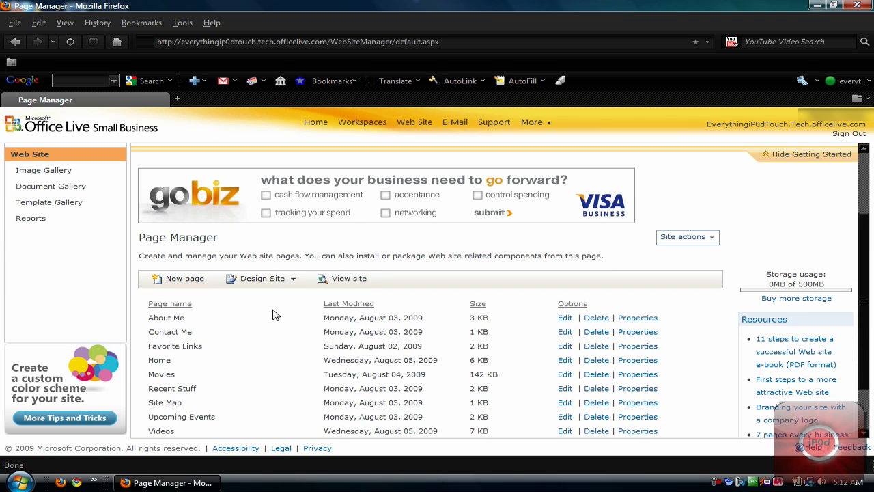
# Open the site in the Web Design Tool from Design Site and maximize the editor window.
pyautogui.click(251, 279)
pyautogui.click(269, 313)
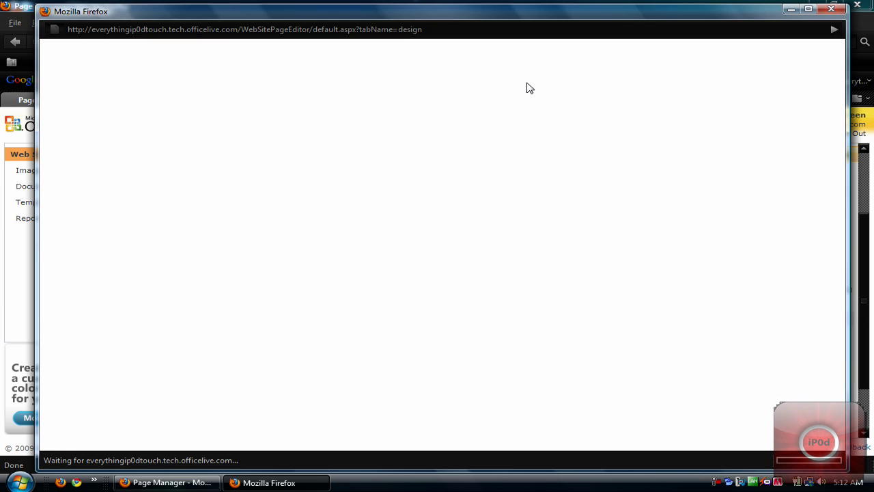
pyautogui.click(807, 9)
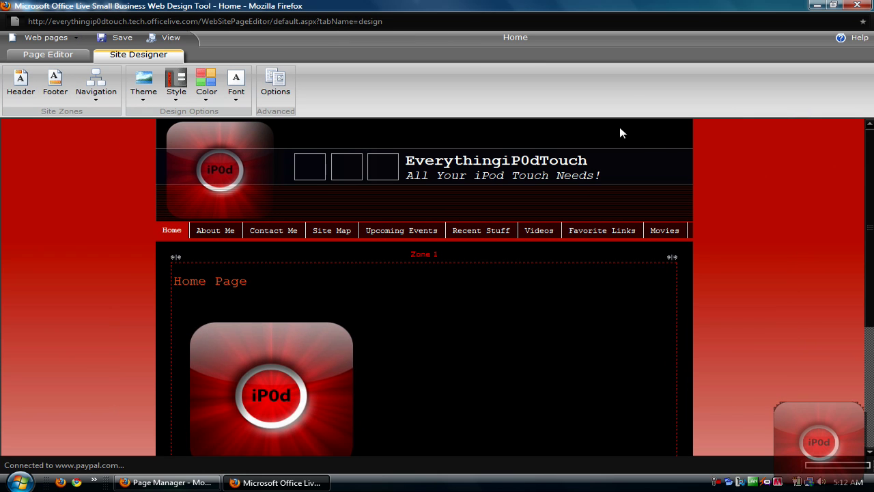
pyautogui.scroll(-5, 584, 197)
pyautogui.scroll(4, 445, 243)
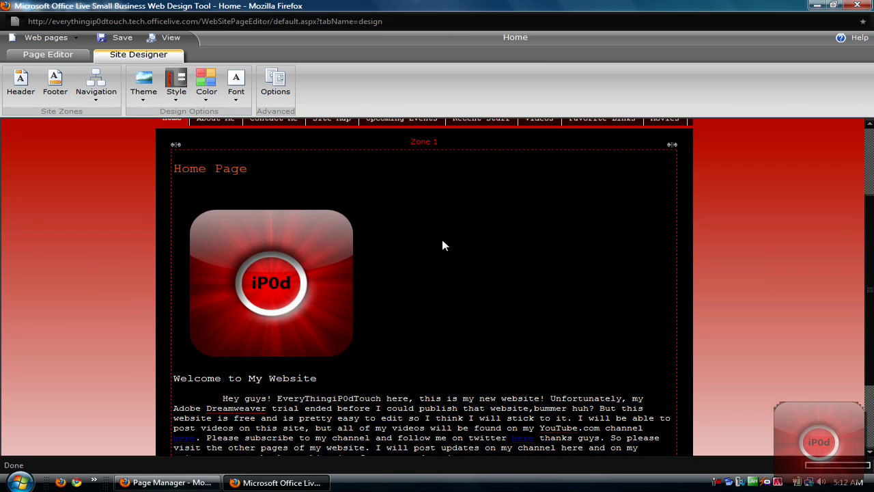
pyautogui.scroll(1, 441, 251)
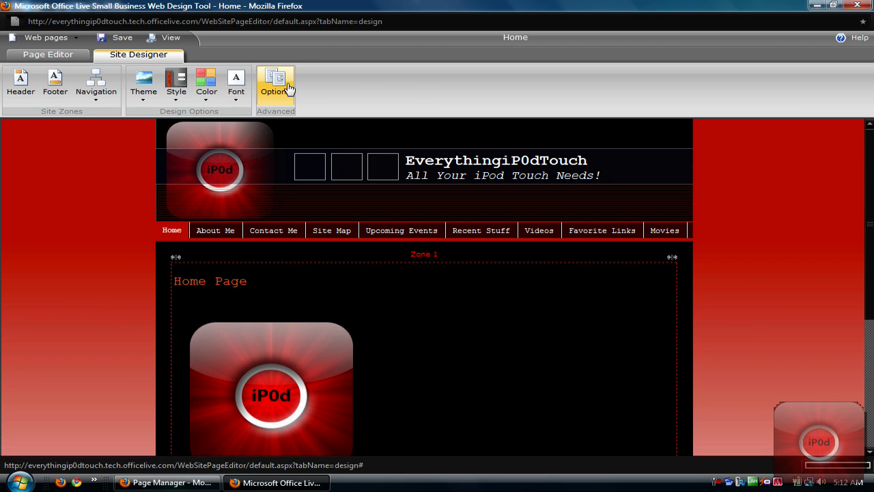
pyautogui.scroll(-5, 181, 238)
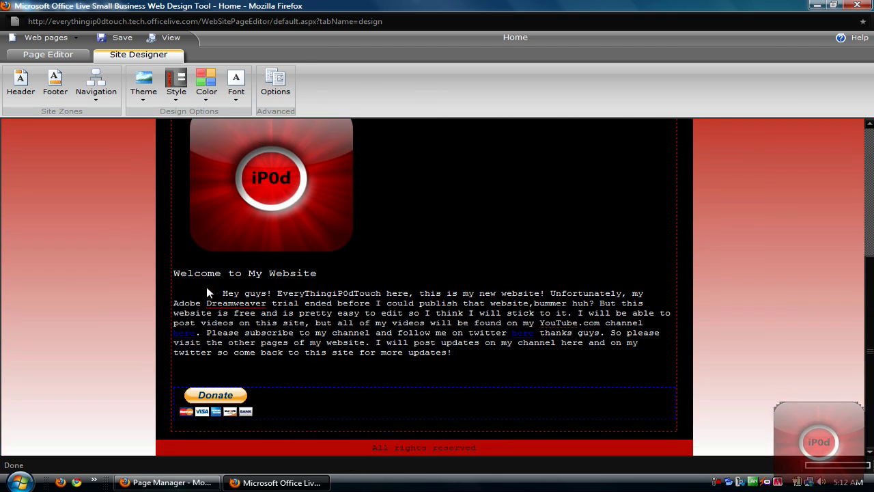
pyautogui.scroll(5, 448, 234)
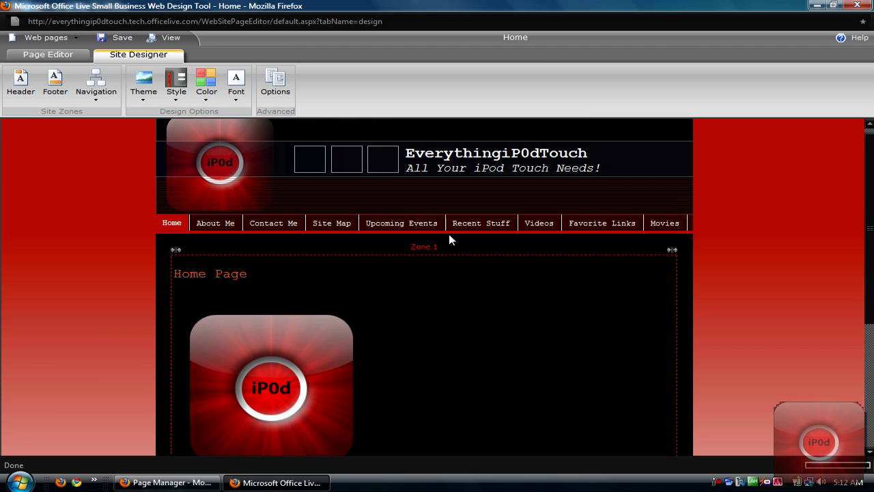
pyautogui.scroll(-5, 449, 233)
pyautogui.scroll(3, 452, 242)
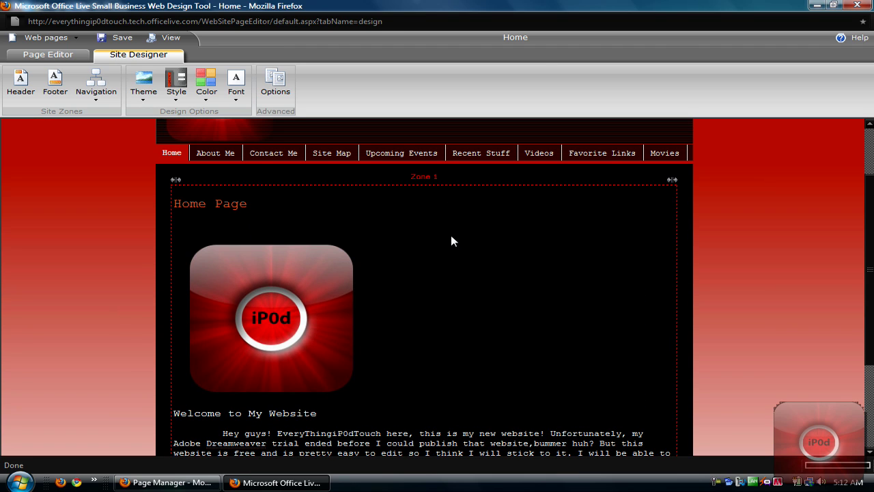
pyautogui.scroll(2, 182, 161)
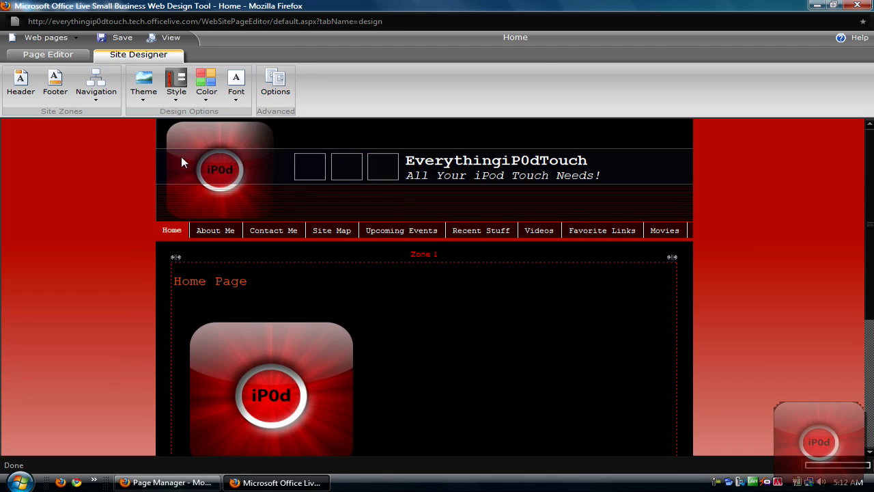
pyautogui.scroll(-2, 326, 294)
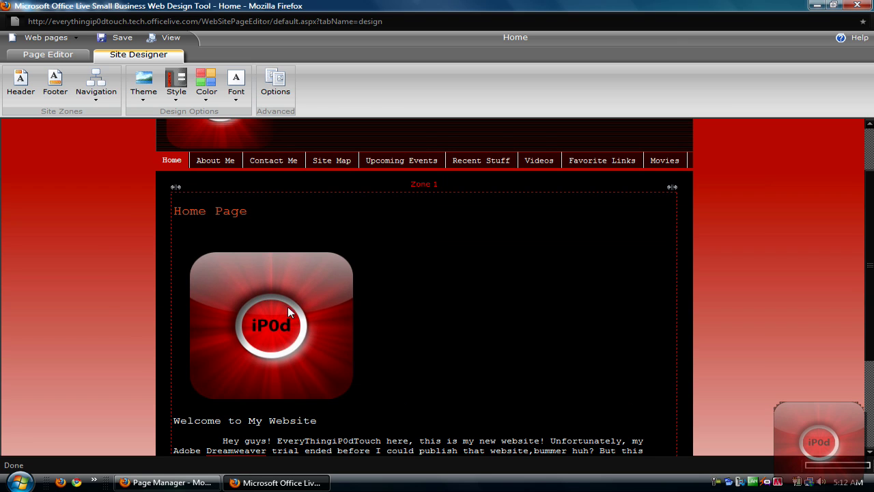
pyautogui.scroll(2, 433, 221)
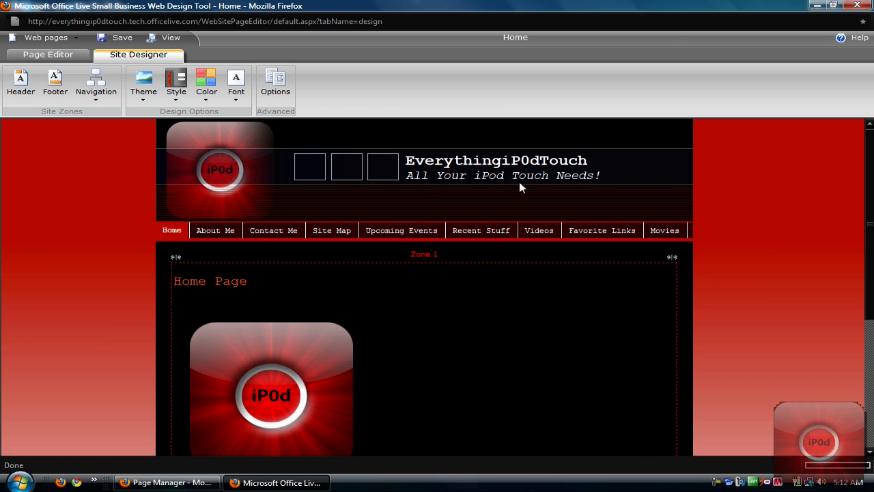
# Open the Header settings and close them without changes.
pyautogui.doubleClick(597, 177)
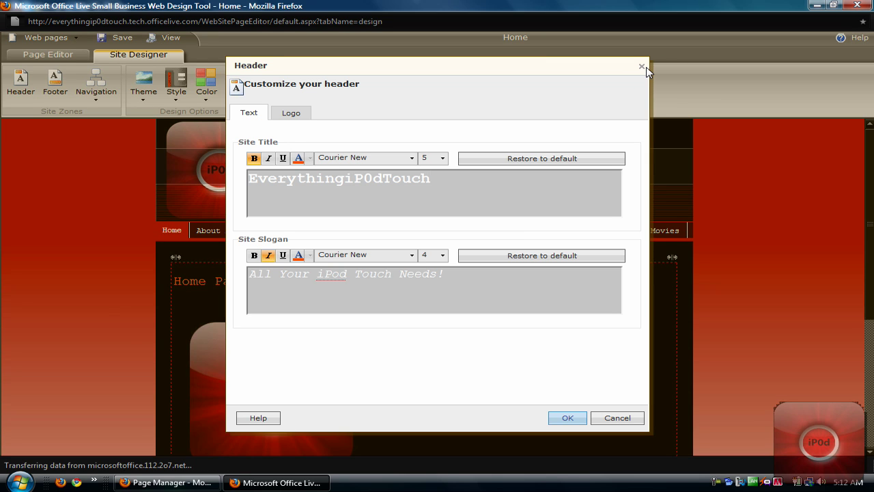
pyautogui.click(641, 67)
pyautogui.scroll(-6, 304, 243)
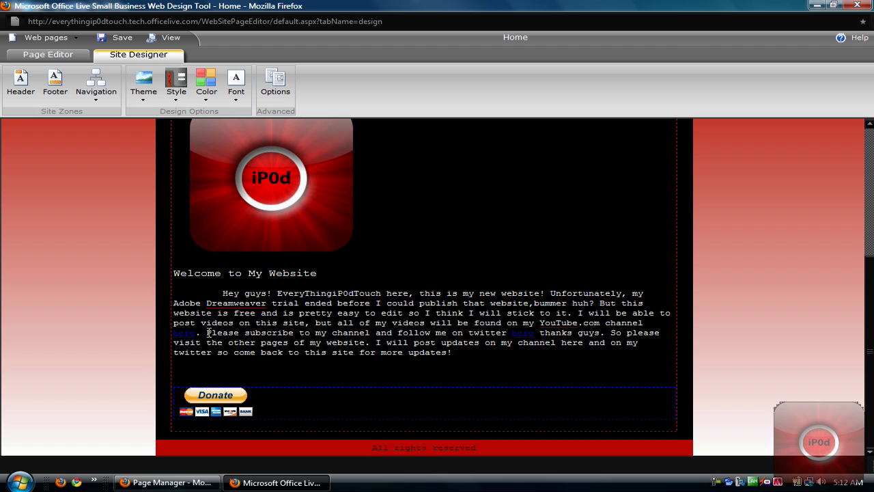
pyautogui.moveTo(207, 333); pyautogui.dragTo(288, 334)
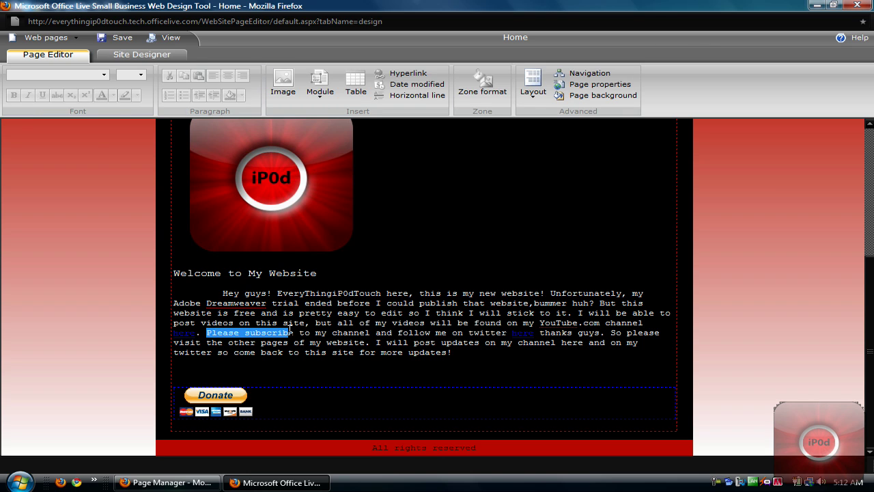
pyautogui.rightClick(290, 331)
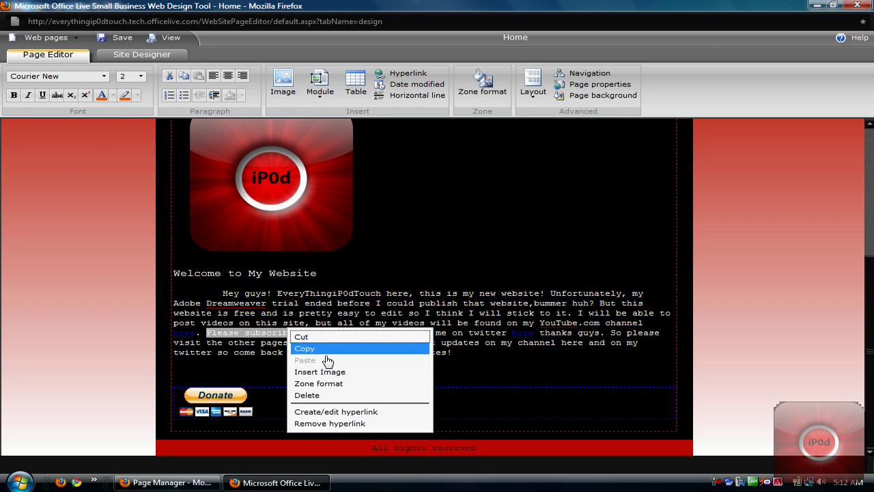
pyautogui.click(336, 412)
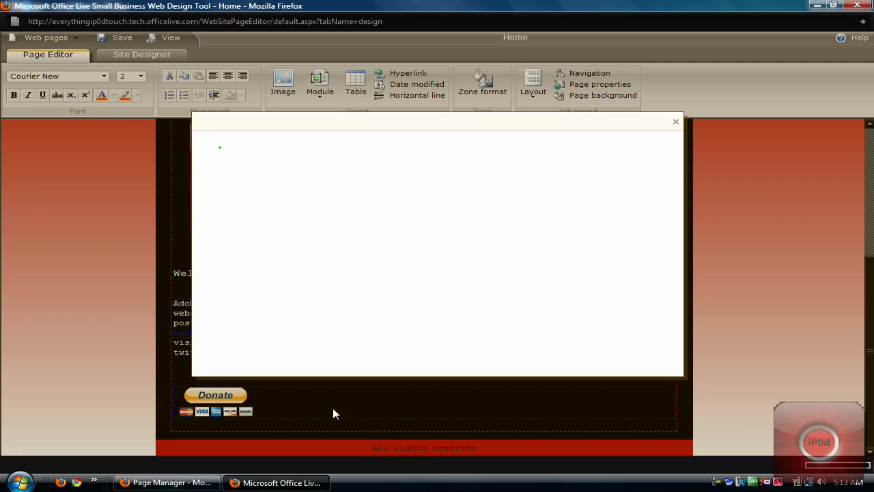
pyautogui.click(344, 232)
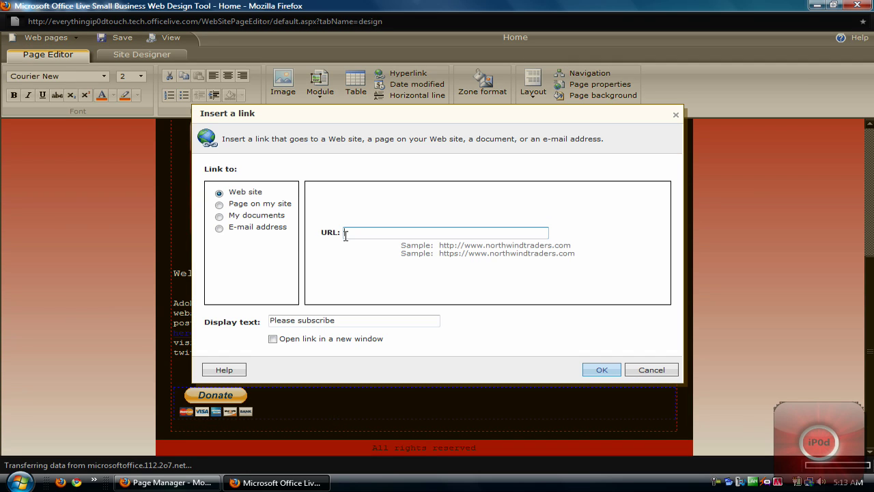
pyautogui.write('http://youtube.com/sub')
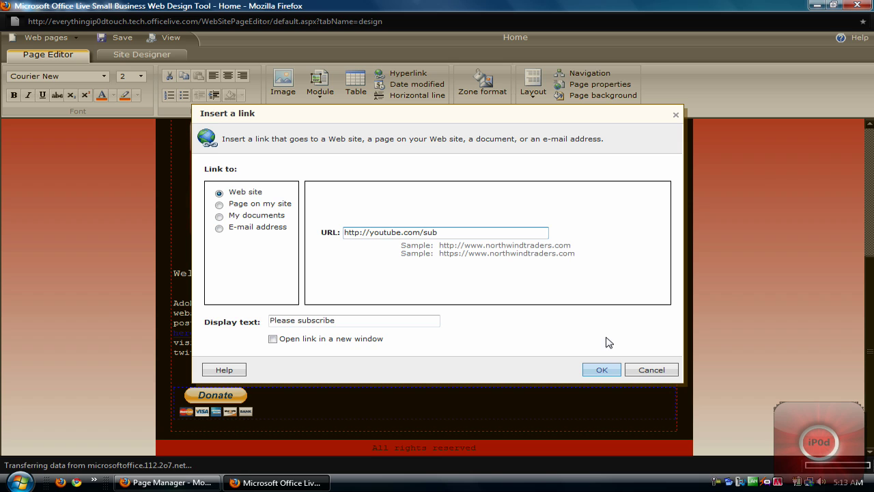
pyautogui.click(652, 369)
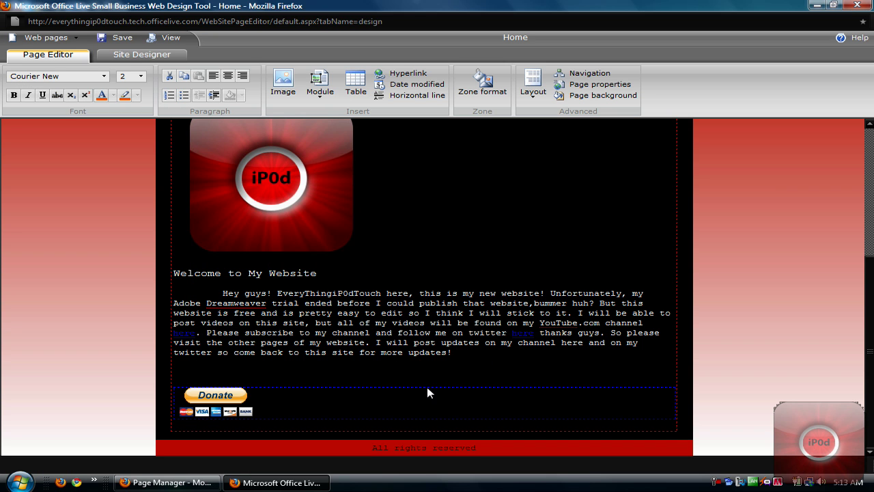
pyautogui.moveTo(516, 328); pyautogui.dragTo(546, 333)
pyautogui.moveTo(441, 332); pyautogui.dragTo(507, 333)
pyautogui.moveTo(341, 333); pyautogui.dragTo(327, 333)
pyautogui.moveTo(601, 321); pyautogui.dragTo(646, 325)
# Switch to the About Me page and select its heading and paragraph text, then deselect.
pyautogui.click(431, 335)
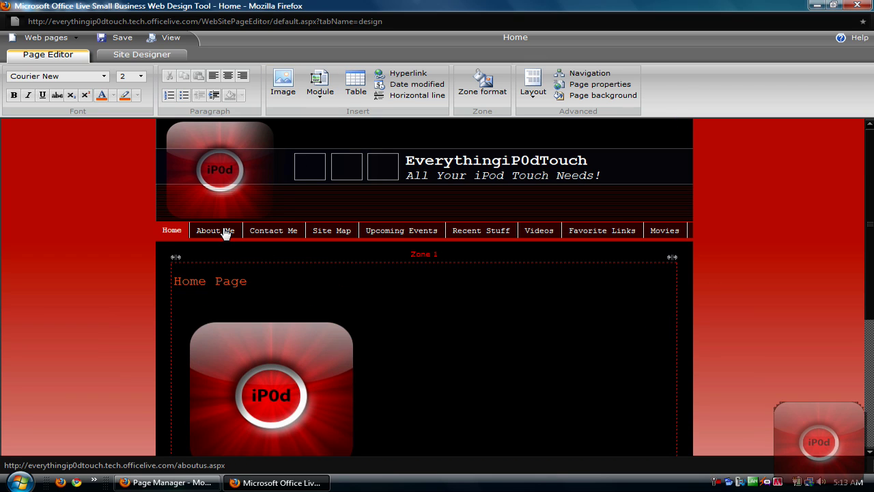
pyautogui.click(226, 232)
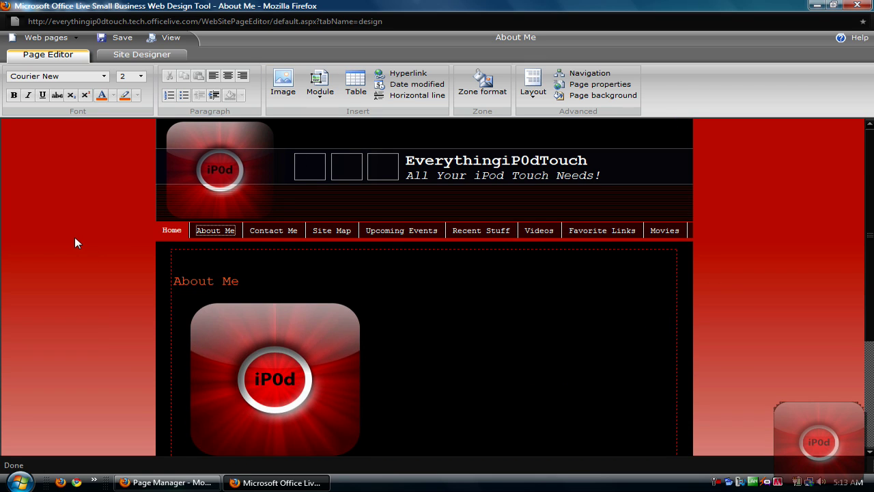
pyautogui.scroll(-5, 79, 230)
pyautogui.scroll(3, 83, 229)
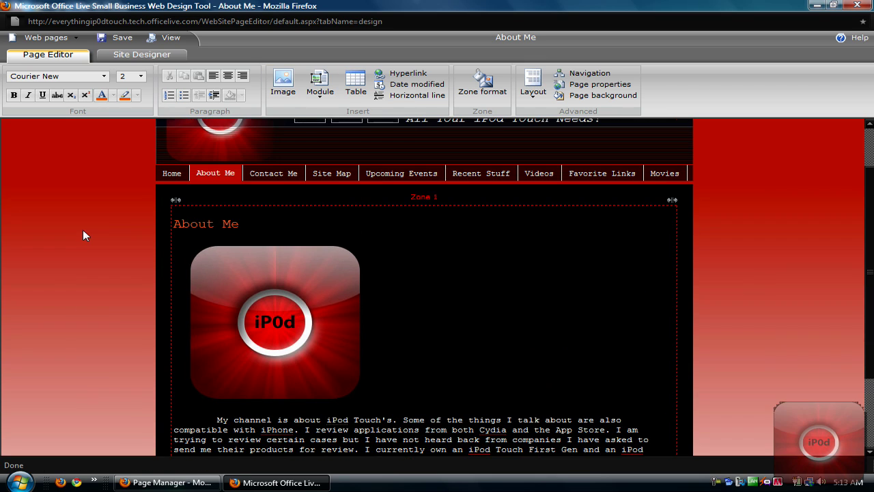
pyautogui.moveTo(186, 223); pyautogui.dragTo(267, 228)
pyautogui.click(268, 224)
pyautogui.scroll(-3, 268, 224)
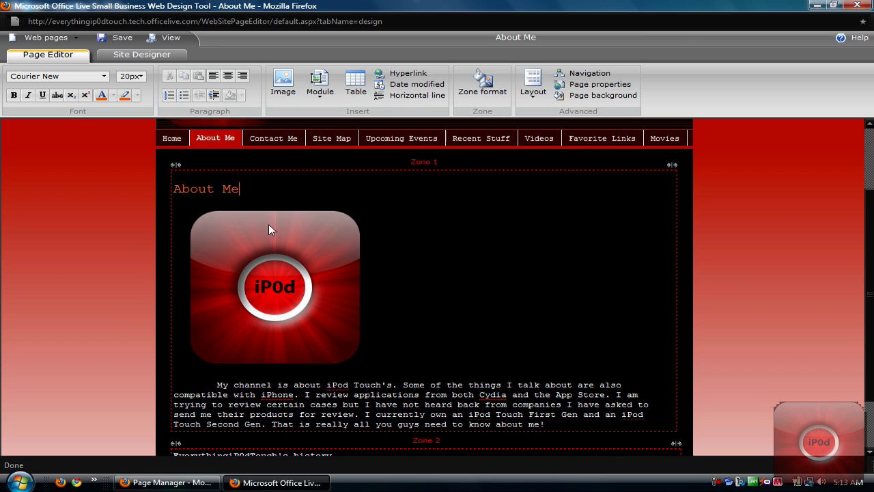
pyautogui.moveTo(211, 311); pyautogui.dragTo(555, 445)
pyautogui.click(773, 273)
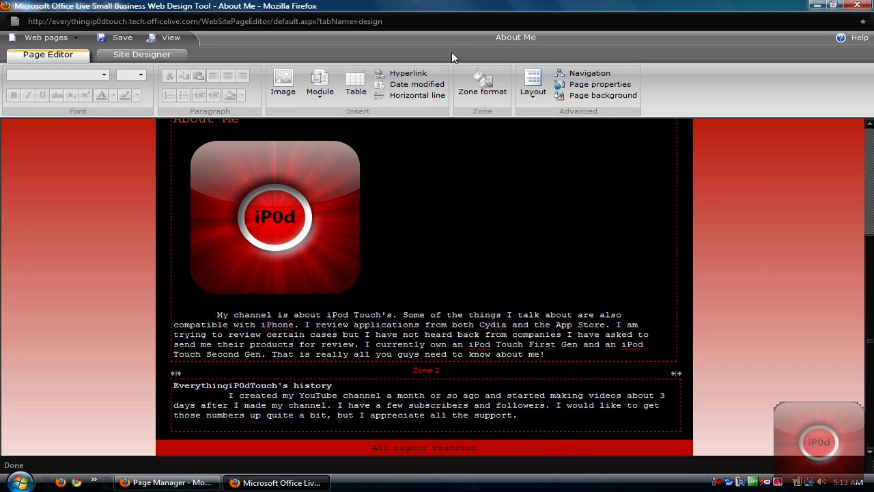
# Open the About Me content zone's format settings and close them unchanged.
pyautogui.click(460, 157)
pyautogui.click(482, 85)
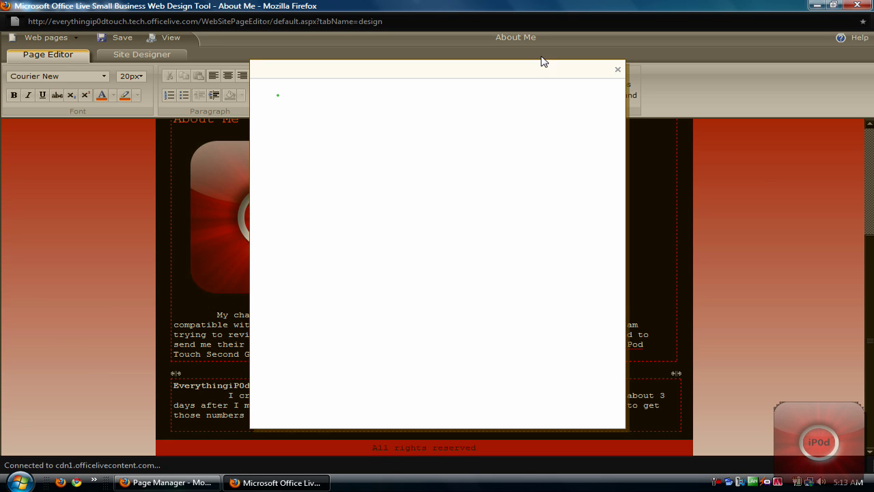
pyautogui.click(619, 71)
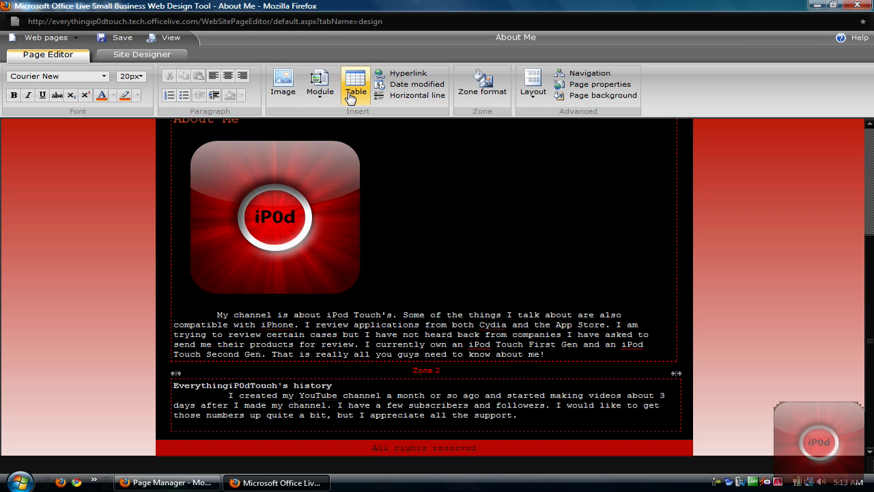
pyautogui.click(533, 85)
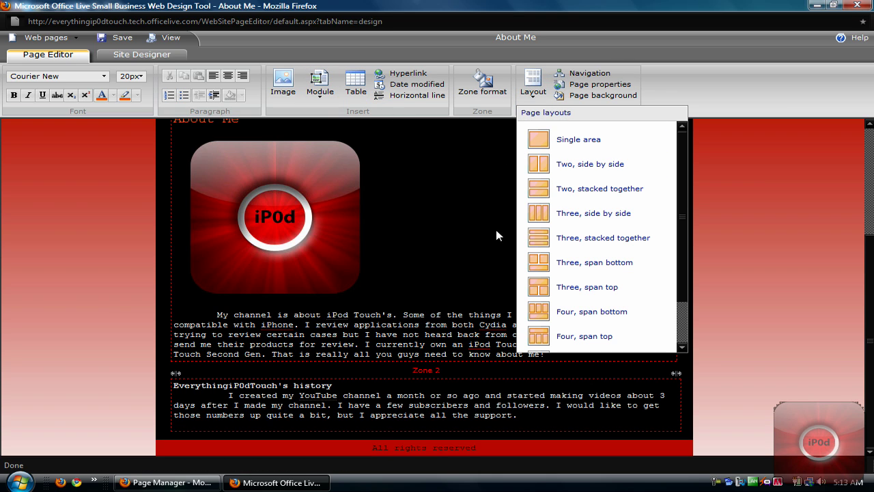
pyautogui.click(805, 213)
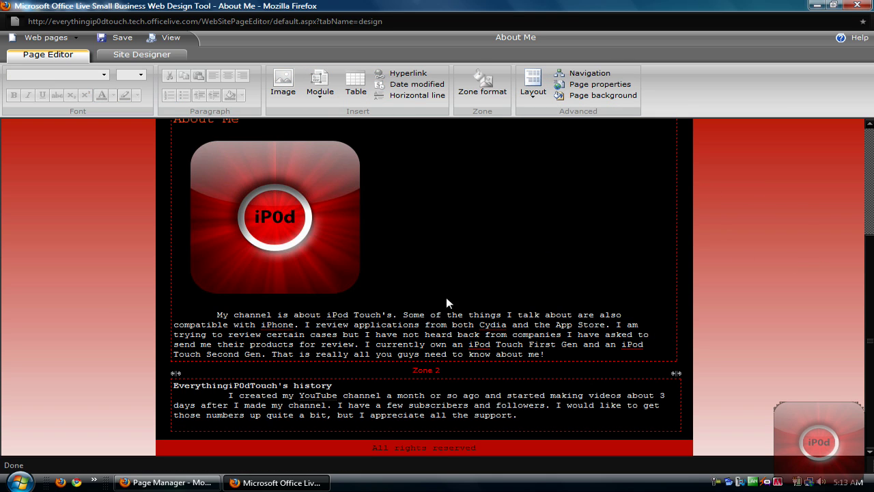
pyautogui.scroll(5, 420, 399)
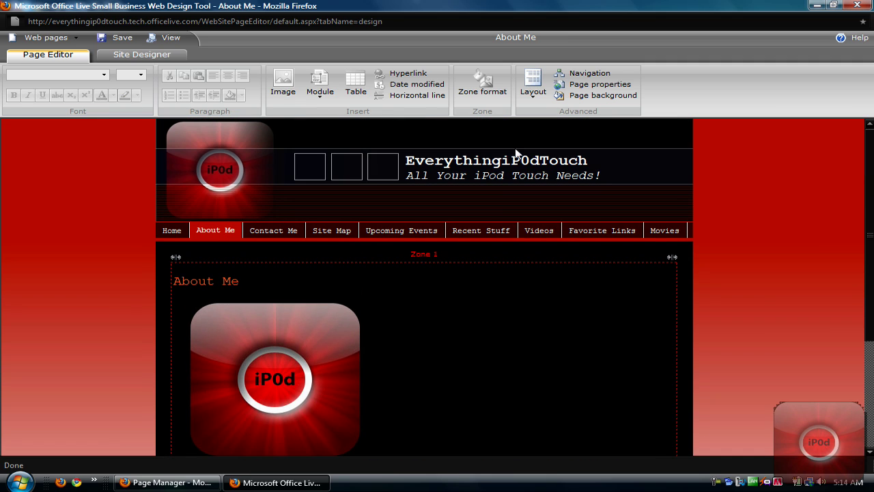
pyautogui.click(538, 83)
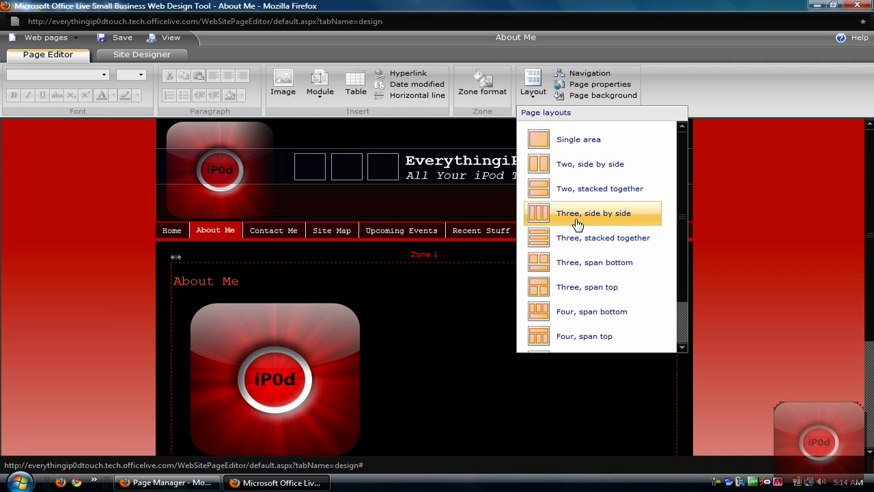
pyautogui.scroll(-2, 630, 213)
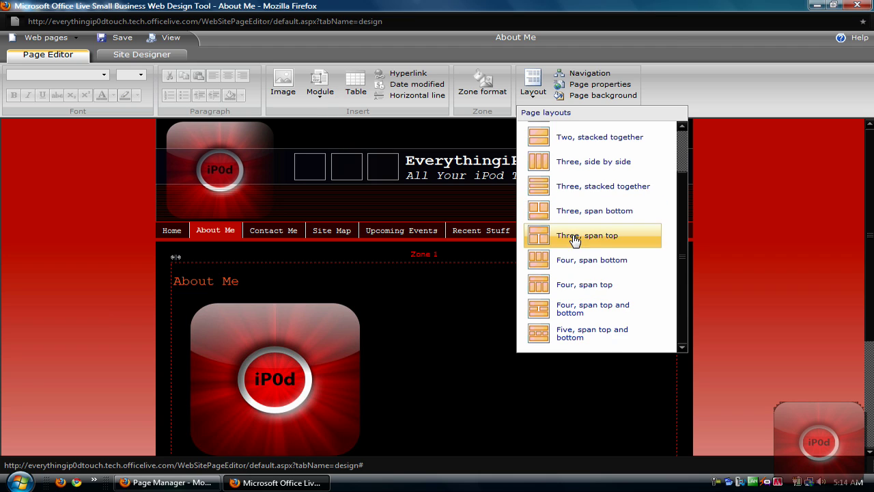
pyautogui.click(729, 308)
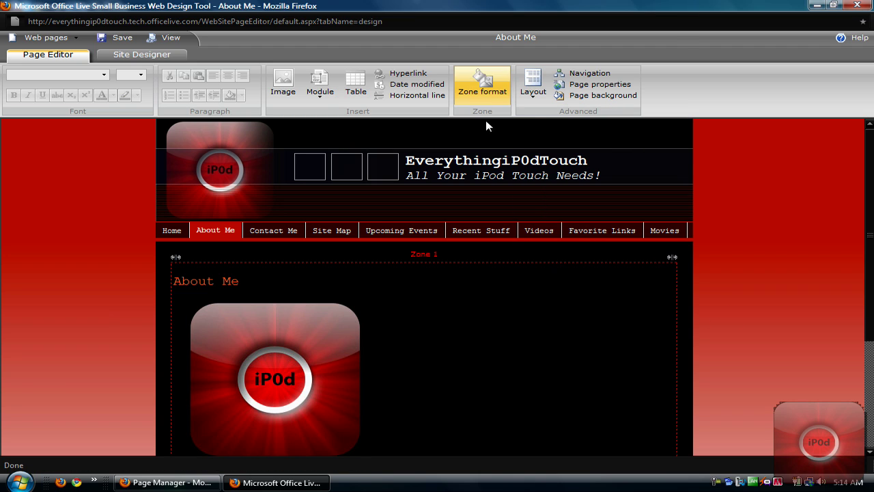
# Open Contact Me, start a new General page then cancel it, and select the contact email line.
pyautogui.click(273, 232)
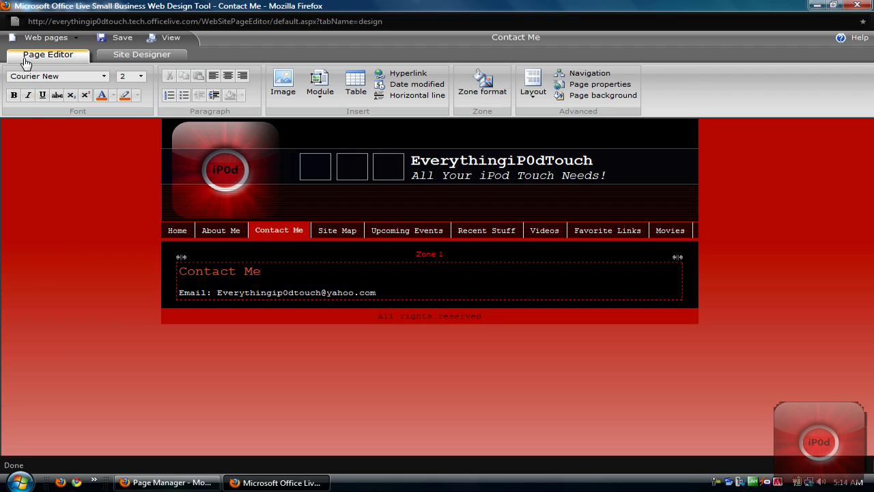
pyautogui.click(46, 38)
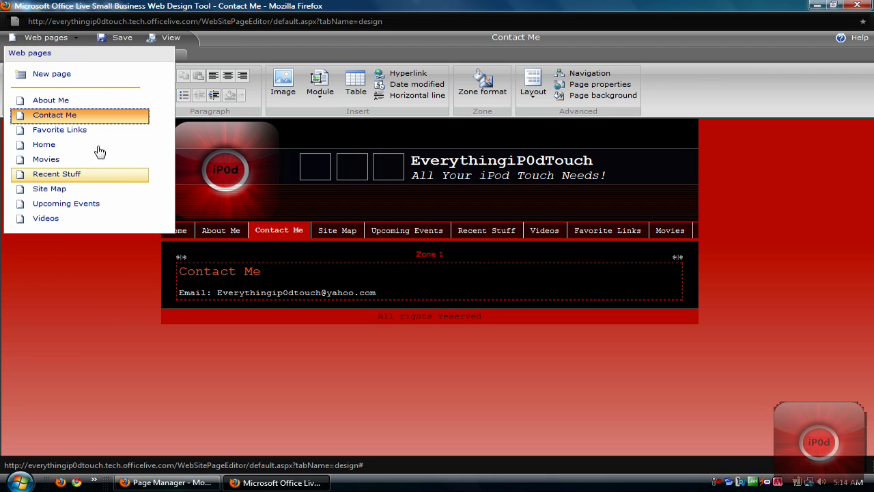
pyautogui.click(55, 75)
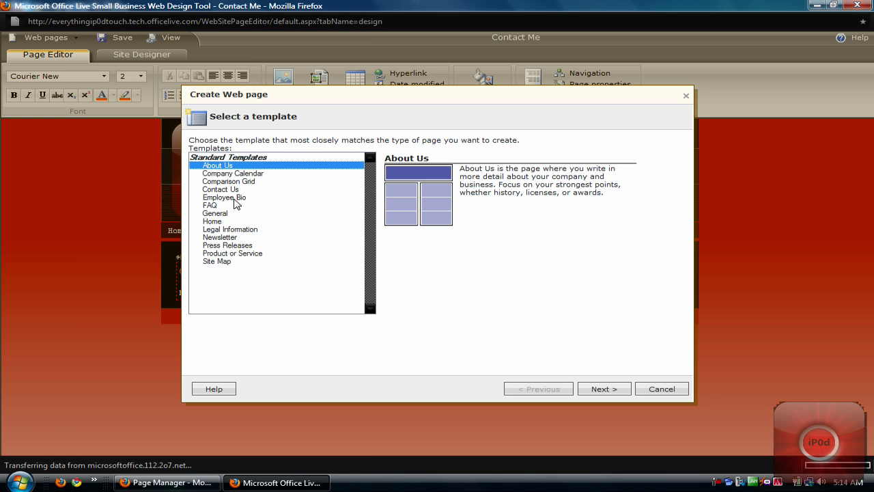
pyautogui.click(224, 213)
pyautogui.click(604, 390)
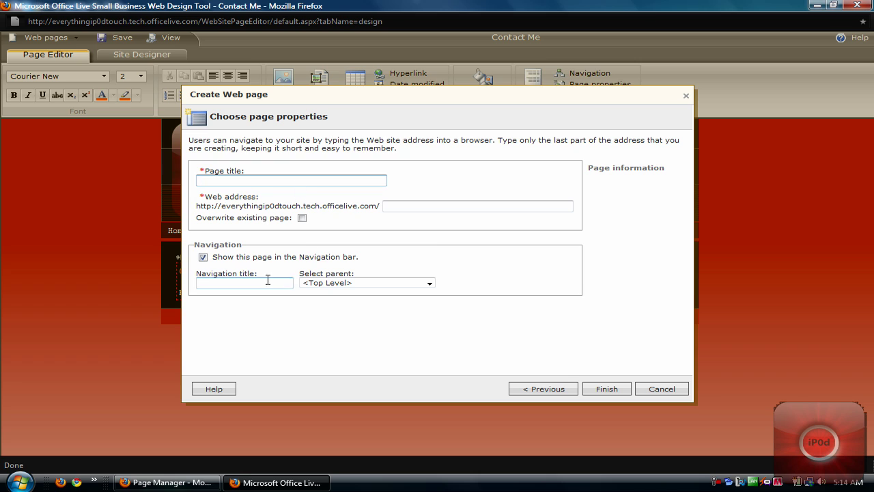
pyautogui.click(659, 389)
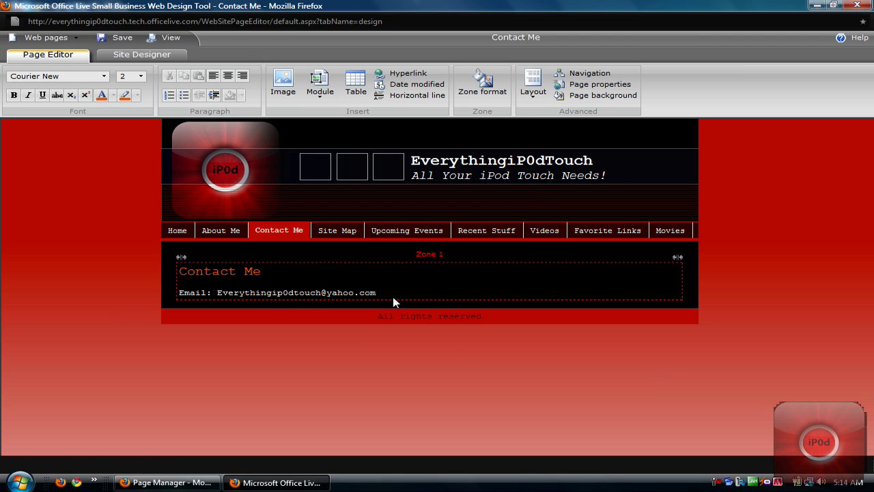
pyautogui.moveTo(179, 294); pyautogui.dragTo(282, 308)
pyautogui.click(414, 296)
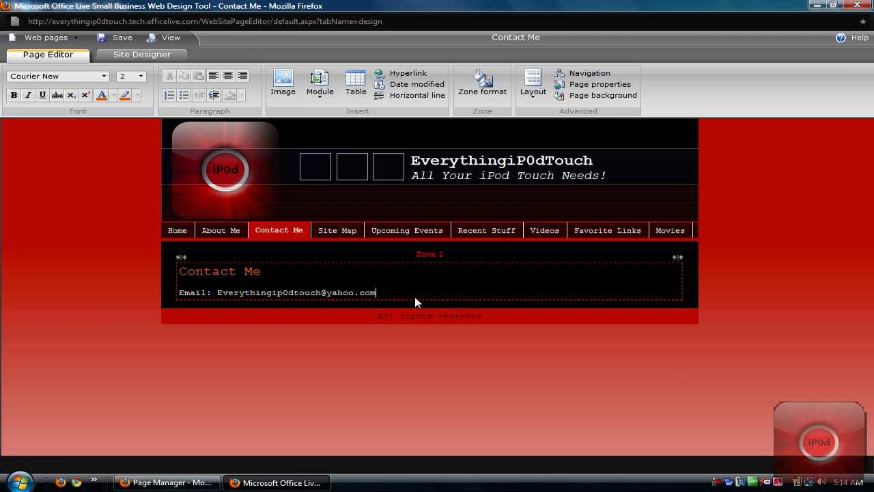
# Visit the Site Map, Upcoming Events and Recent Stuff pages in turn, then head for Videos.
pyautogui.click(336, 235)
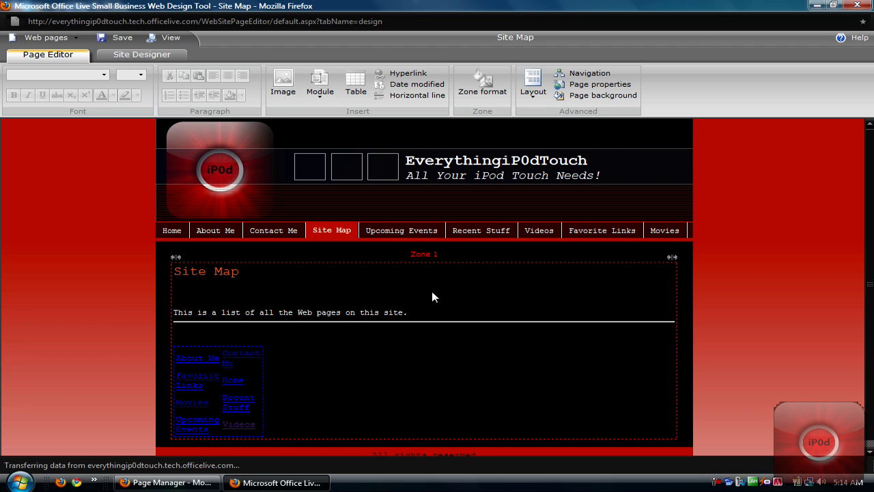
pyautogui.rightClick(256, 369)
pyautogui.click(287, 323)
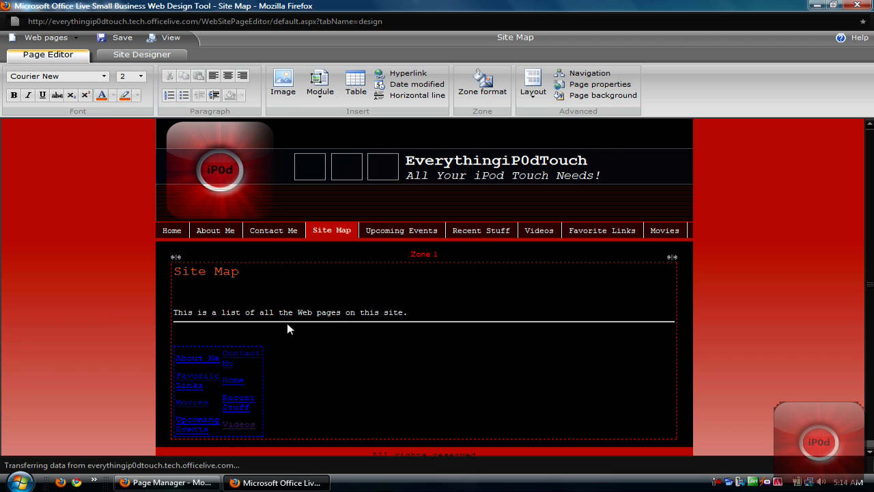
pyautogui.click(407, 235)
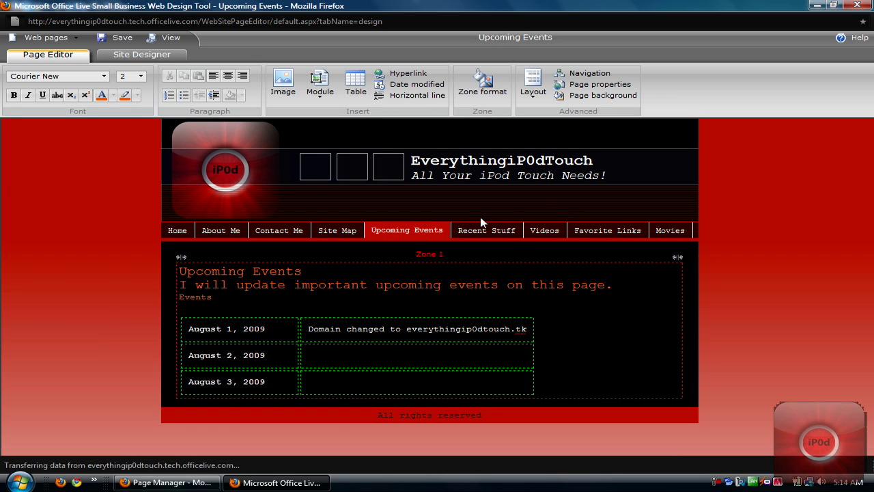
pyautogui.click(488, 231)
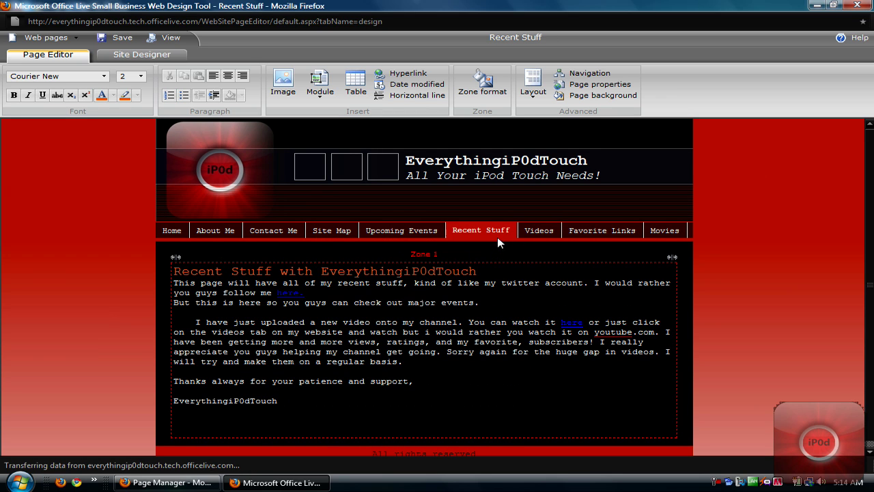
pyautogui.click(424, 234)
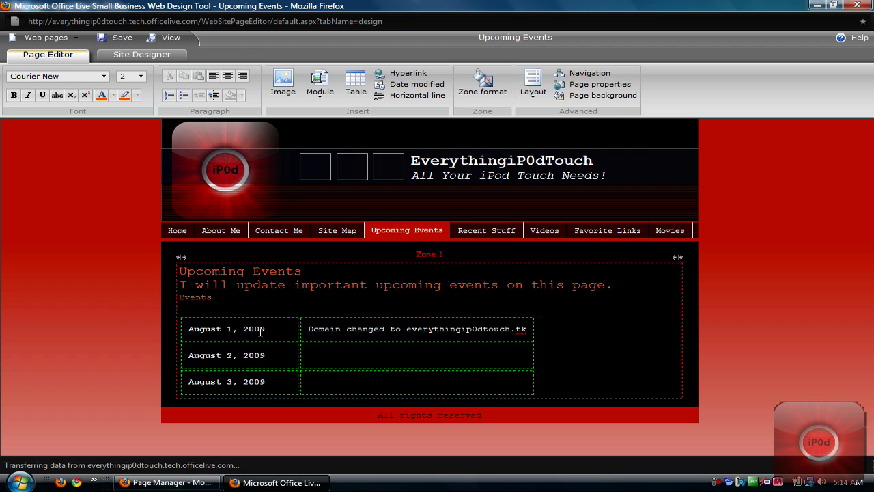
pyautogui.click(544, 233)
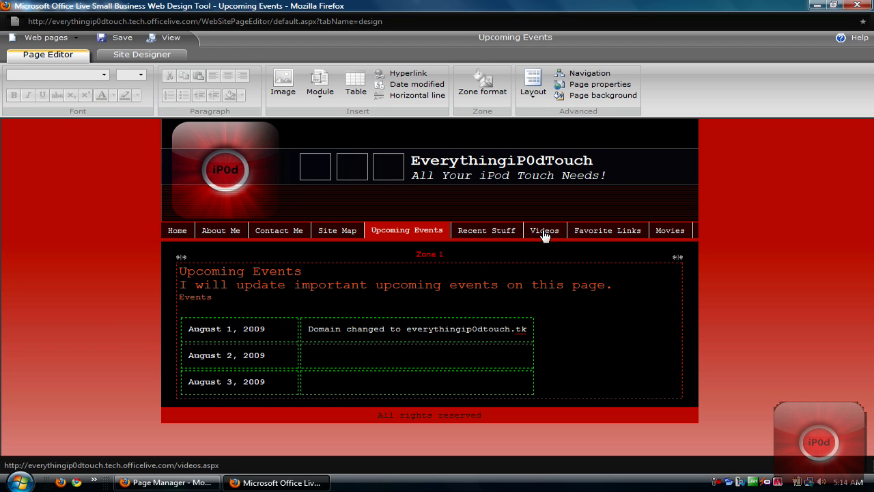
# Open the Videos page and browse the Module list, closing it without inserting anything.
pyautogui.click(544, 232)
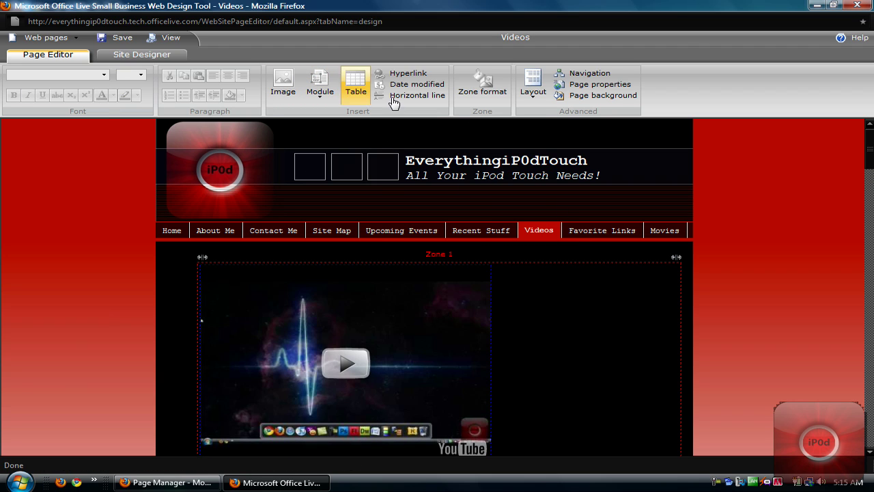
pyautogui.click(319, 331)
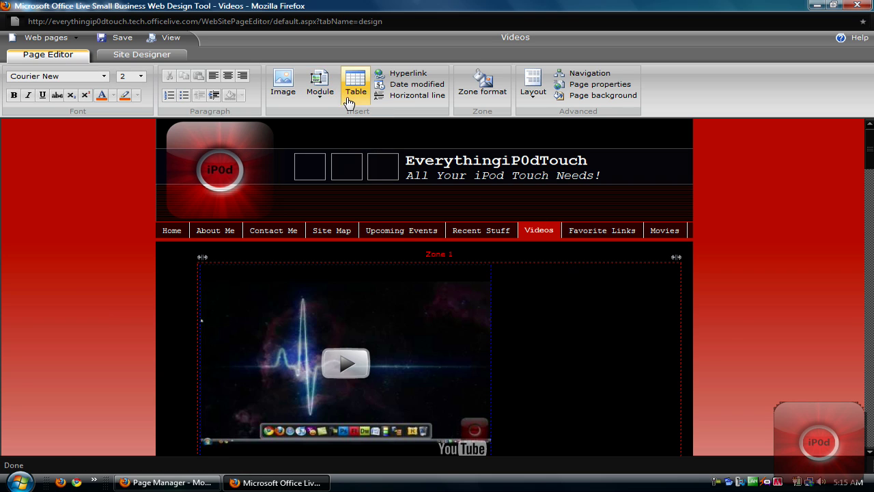
pyautogui.click(323, 94)
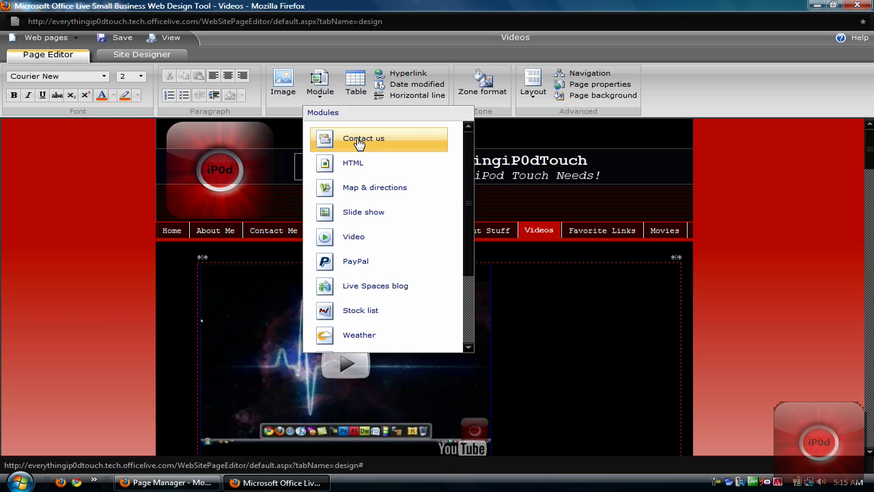
pyautogui.scroll(-1, 386, 149)
pyautogui.scroll(1, 382, 152)
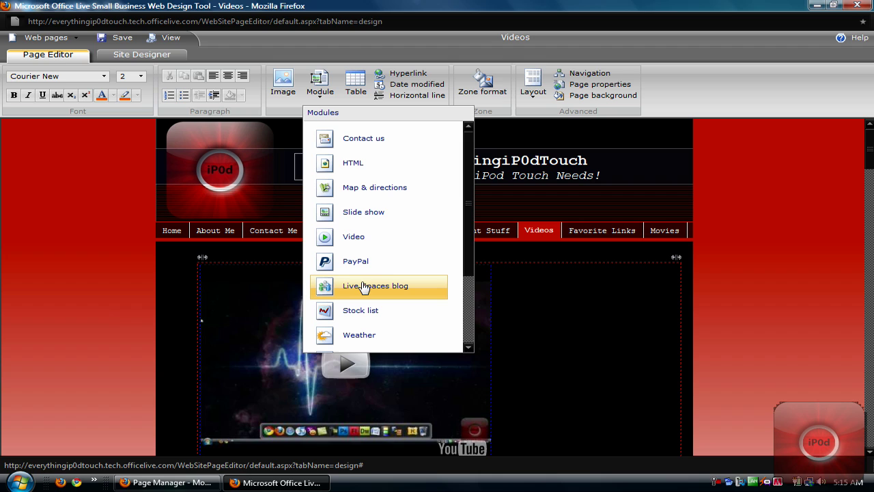
pyautogui.scroll(-3, 389, 273)
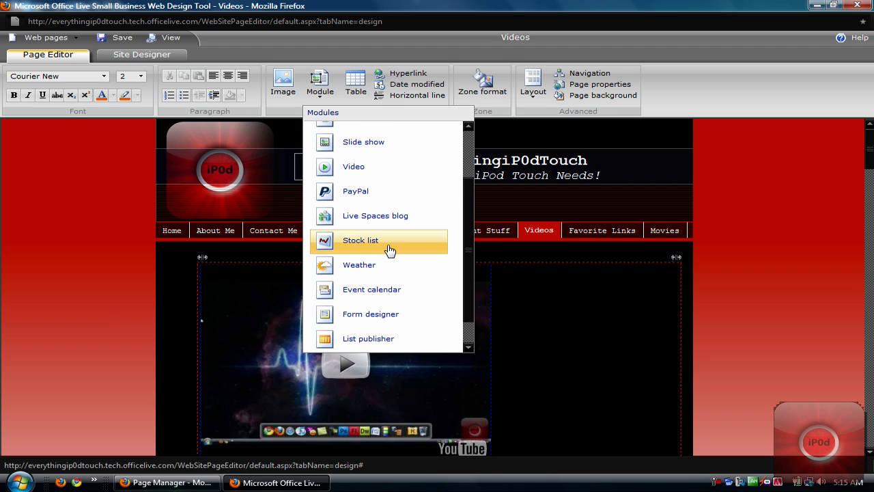
pyautogui.scroll(-2, 389, 247)
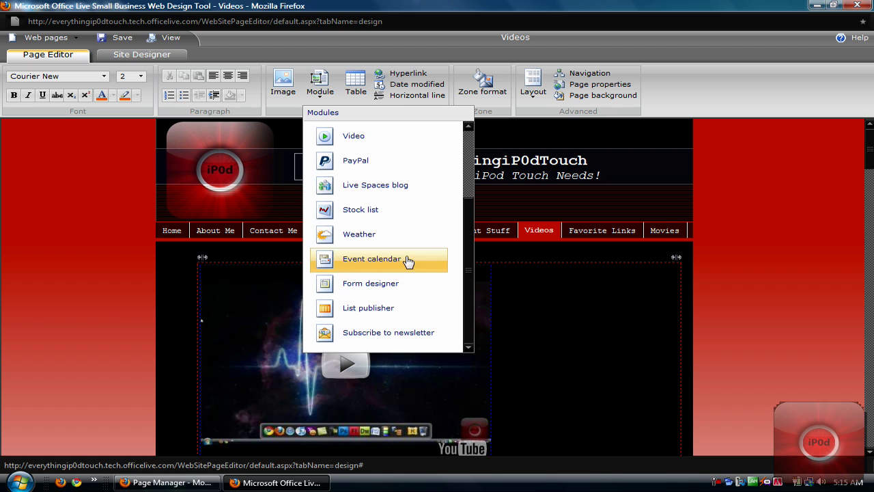
pyautogui.click(754, 258)
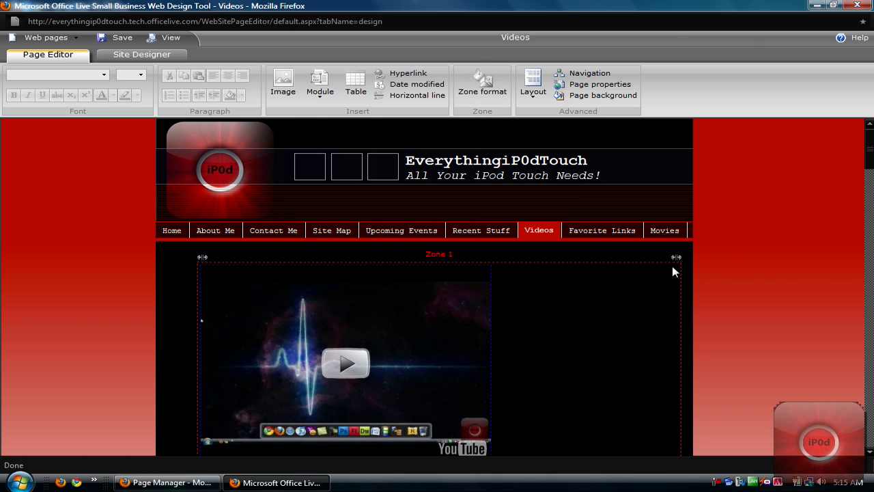
# Scroll down the Videos page, visit Favorite Links, then move on to the Movies page.
pyautogui.scroll(-5, 413, 316)
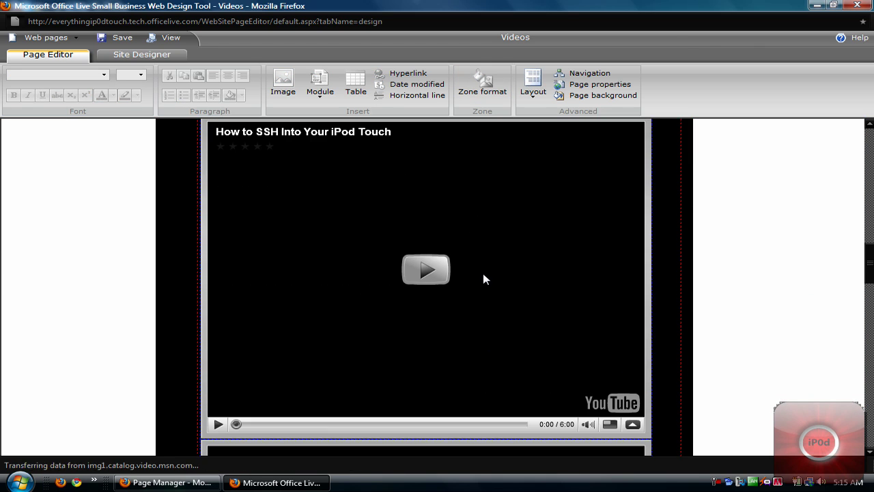
pyautogui.scroll(-5, 483, 273)
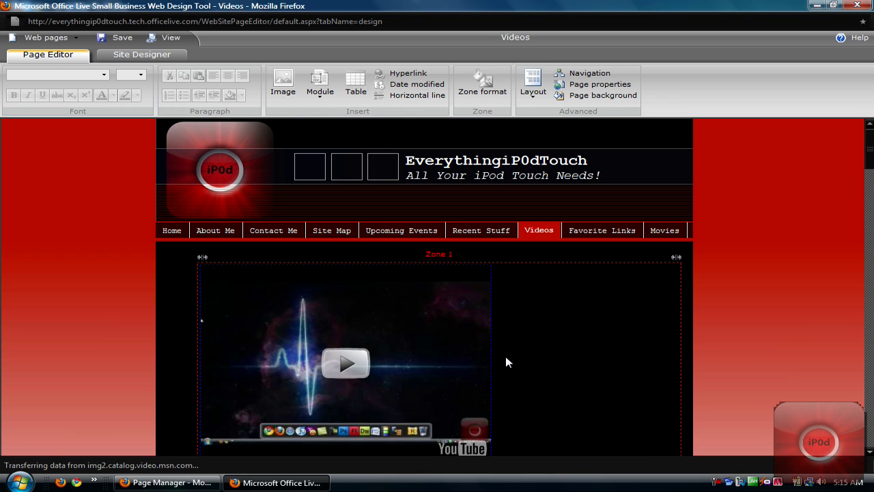
pyautogui.scroll(-2, 505, 362)
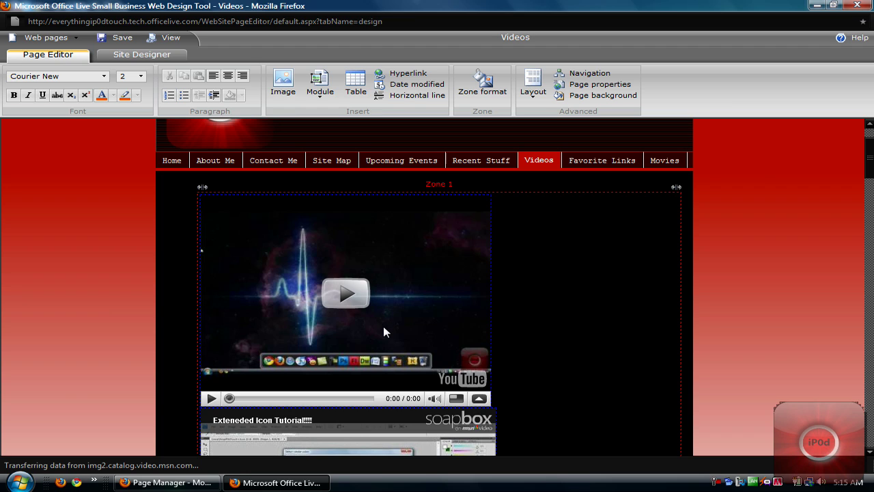
pyautogui.click(595, 161)
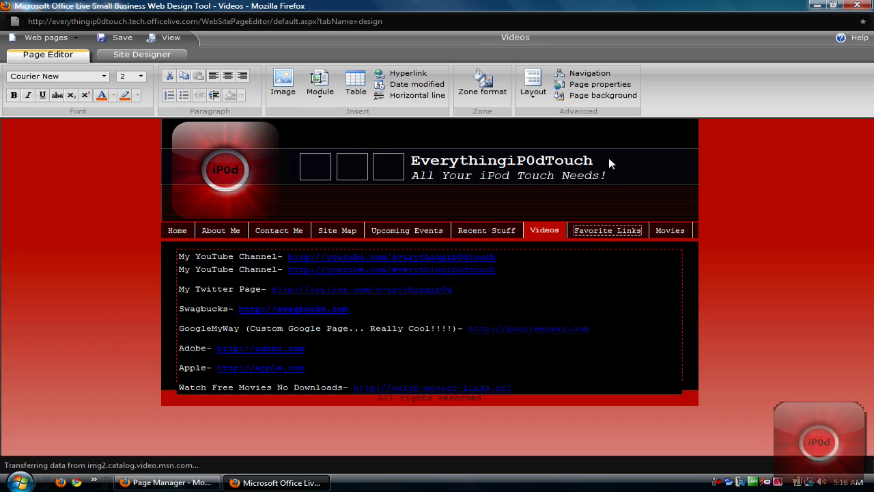
pyautogui.click(675, 231)
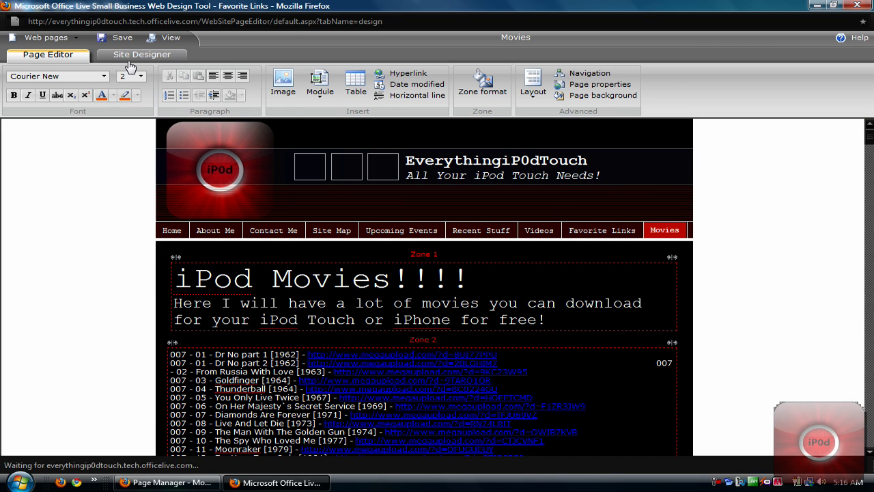
# Try the Left navigation layout and review the page with it.
pyautogui.click(139, 54)
pyautogui.click(96, 83)
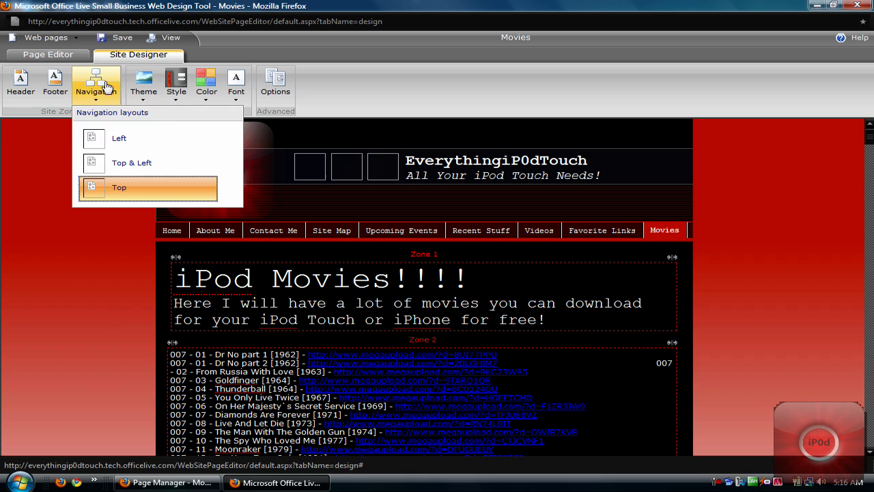
pyautogui.click(125, 150)
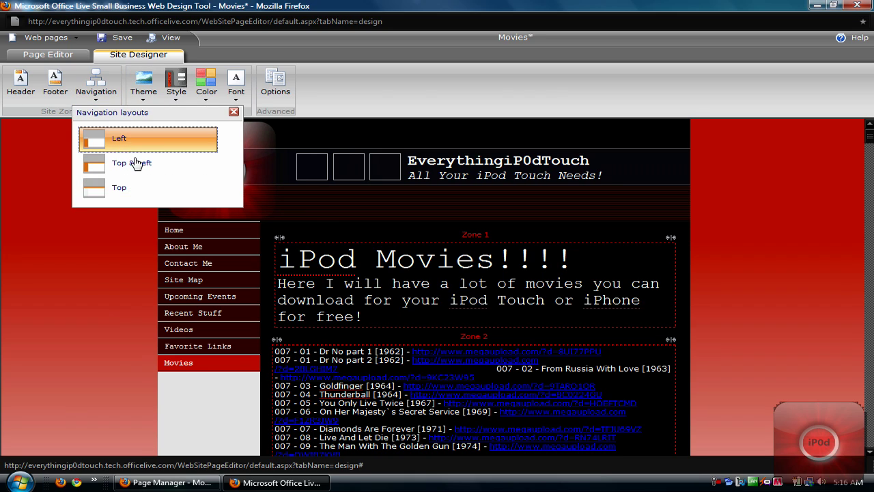
pyautogui.click(53, 252)
pyautogui.scroll(-10, 54, 260)
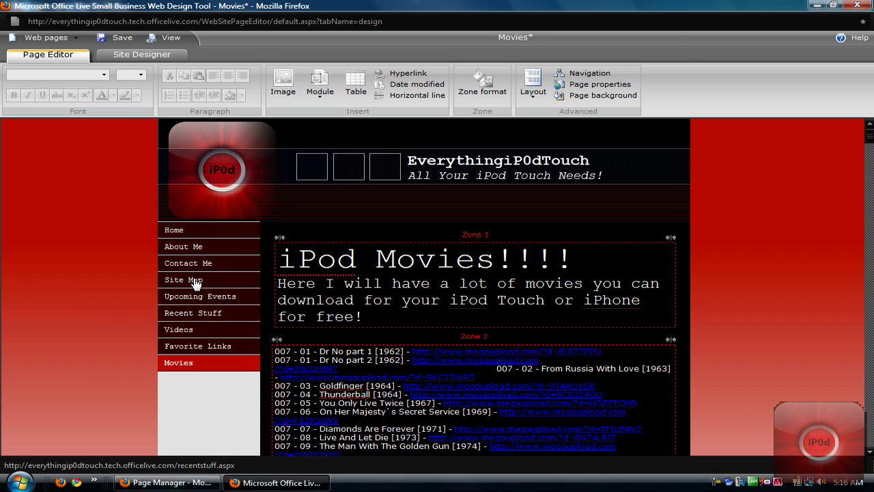
pyautogui.scroll(-15, 452, 299)
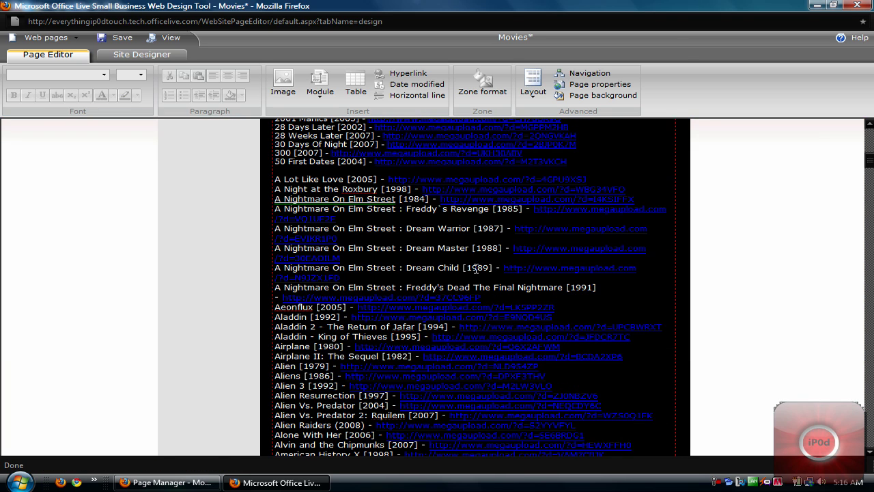
pyautogui.scroll(15, 288, 193)
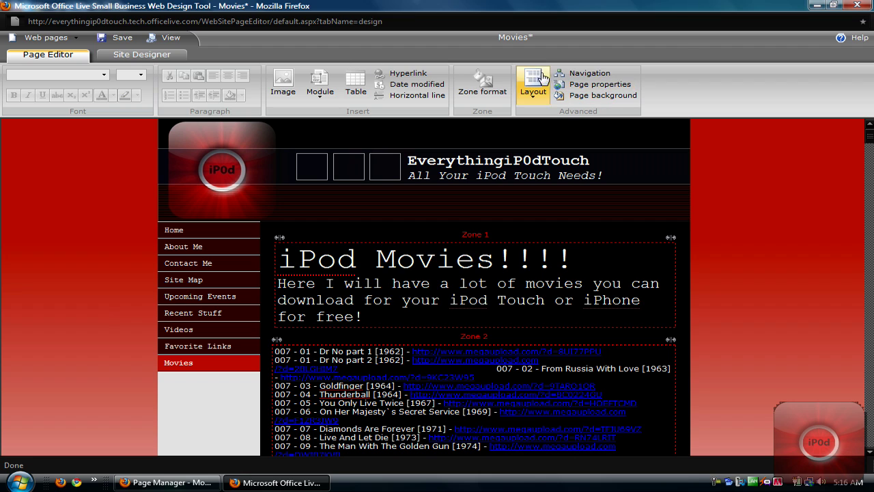
# Try the Top & Left layout, then set navigation to Top and close the layout choices.
pyautogui.click(110, 57)
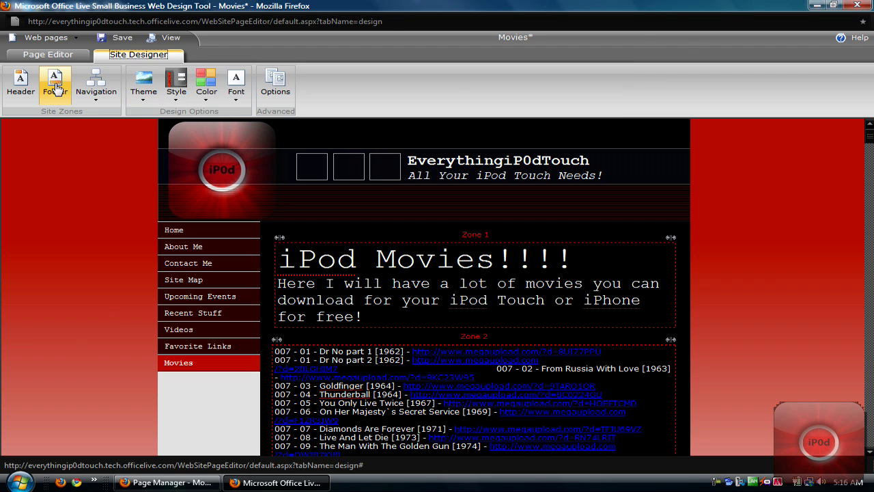
pyautogui.click(96, 85)
pyautogui.click(129, 165)
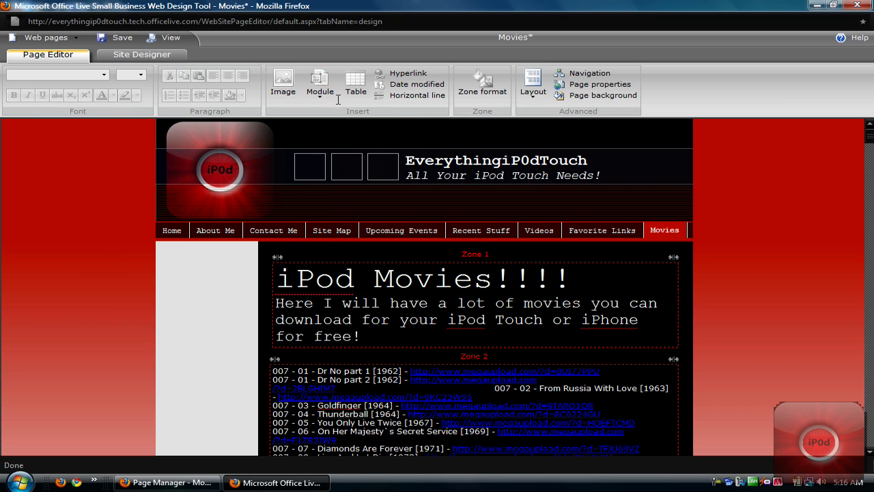
pyautogui.click(155, 56)
pyautogui.click(102, 88)
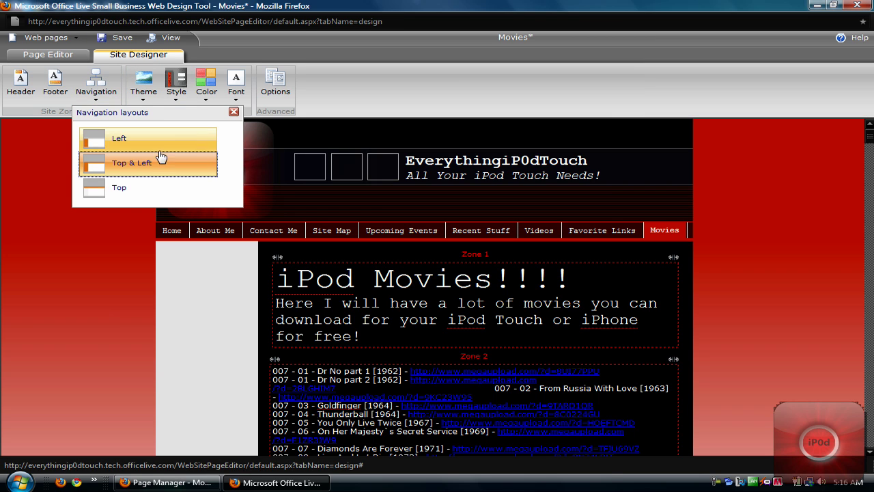
pyautogui.click(146, 186)
pyautogui.scroll(-5, 354, 276)
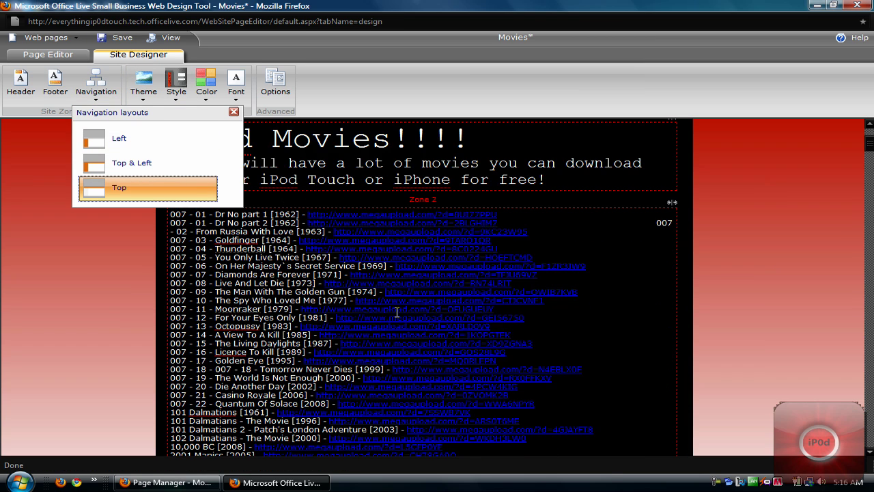
pyautogui.scroll(5, 242, 141)
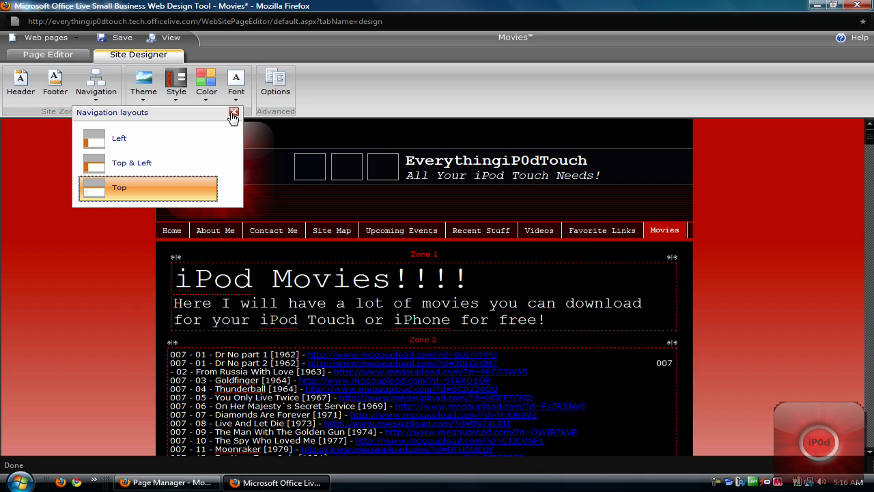
pyautogui.click(234, 112)
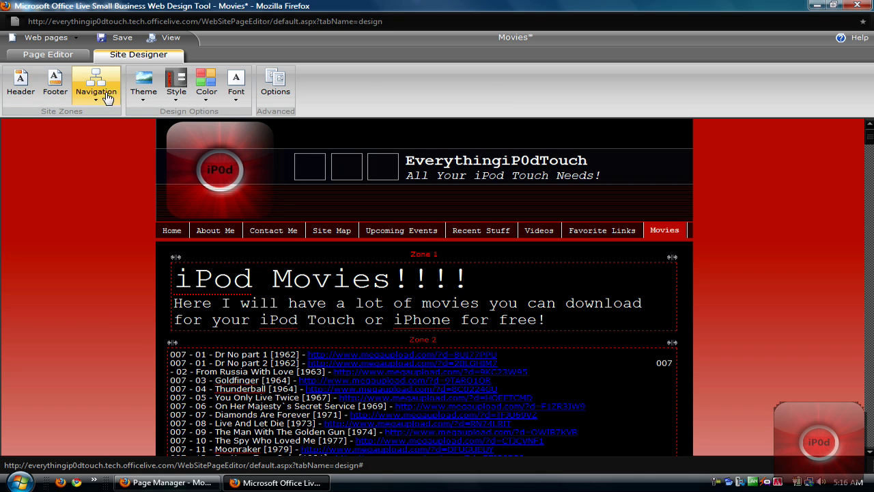
# Glance at the theme list, then pick a different header style.
pyautogui.click(142, 99)
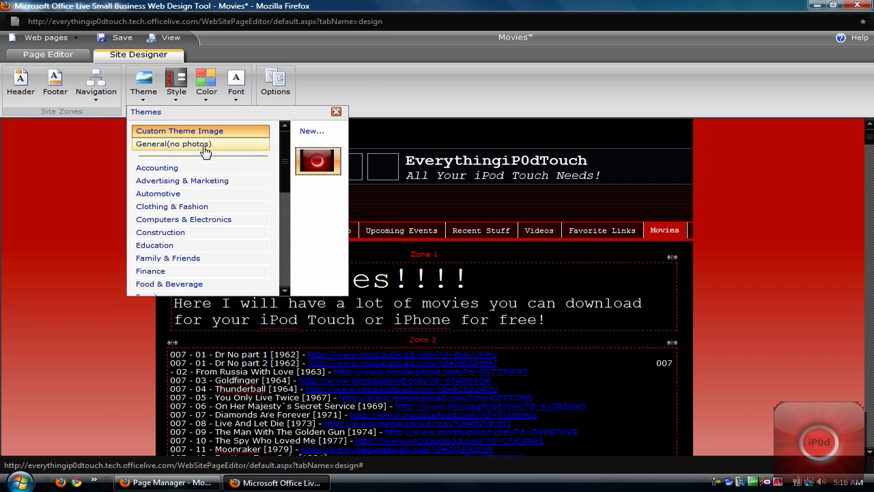
pyautogui.click(335, 113)
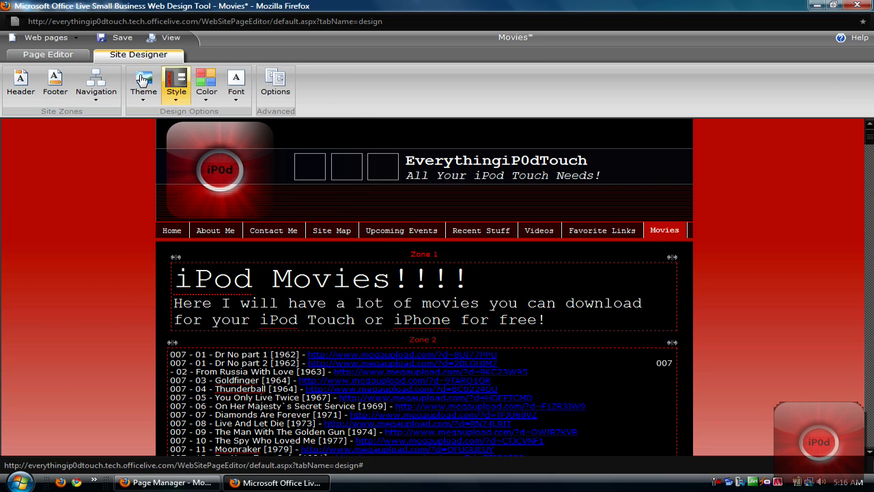
pyautogui.click(182, 94)
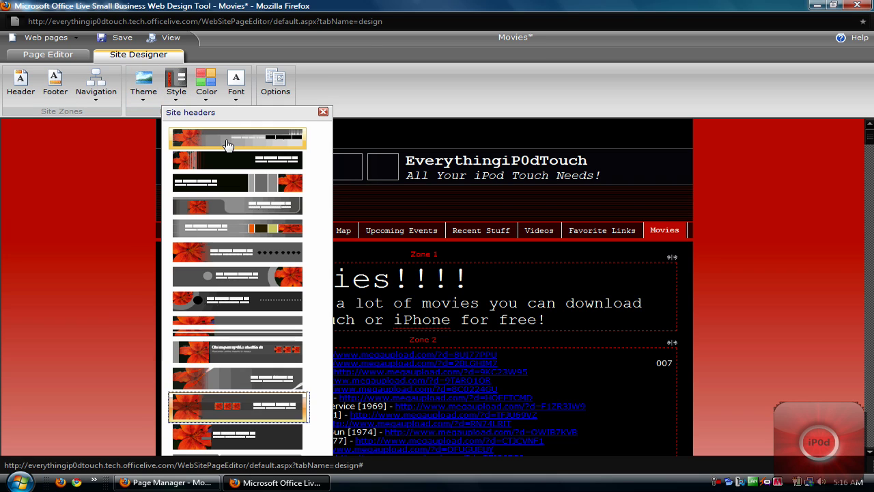
pyautogui.click(277, 138)
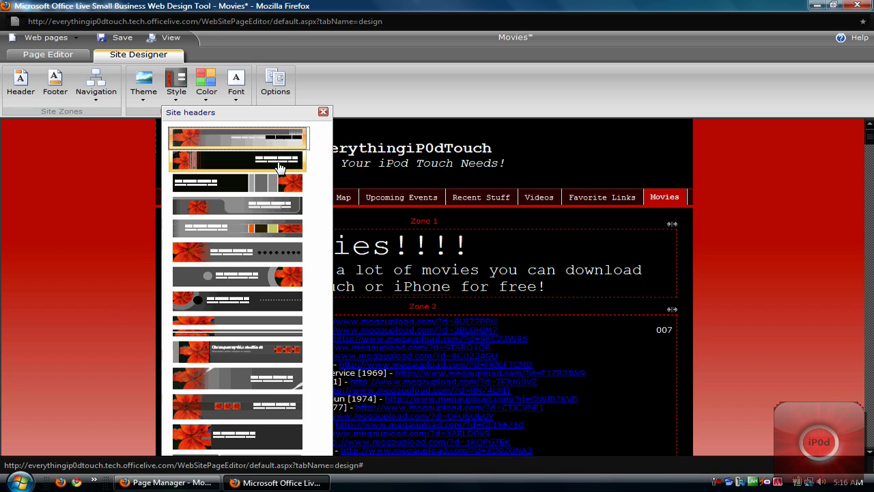
pyautogui.click(323, 113)
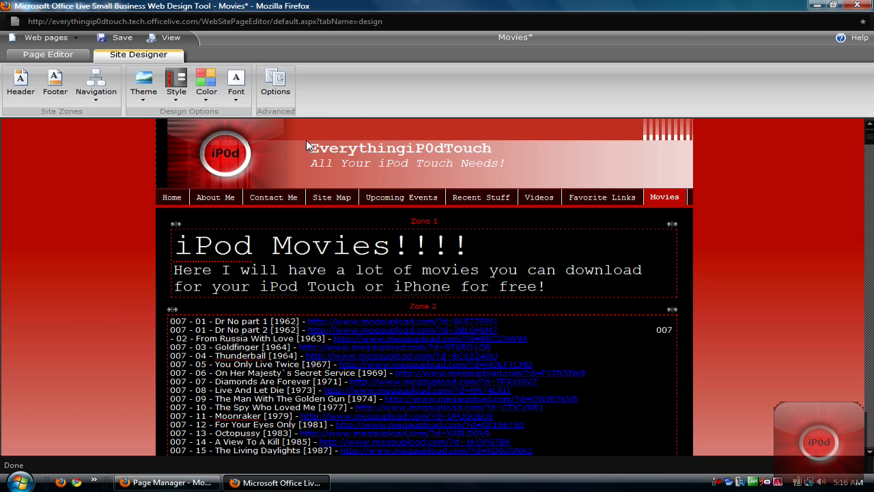
# Apply a dark header design, then view the Color schemes panel without changing it.
pyautogui.click(145, 82)
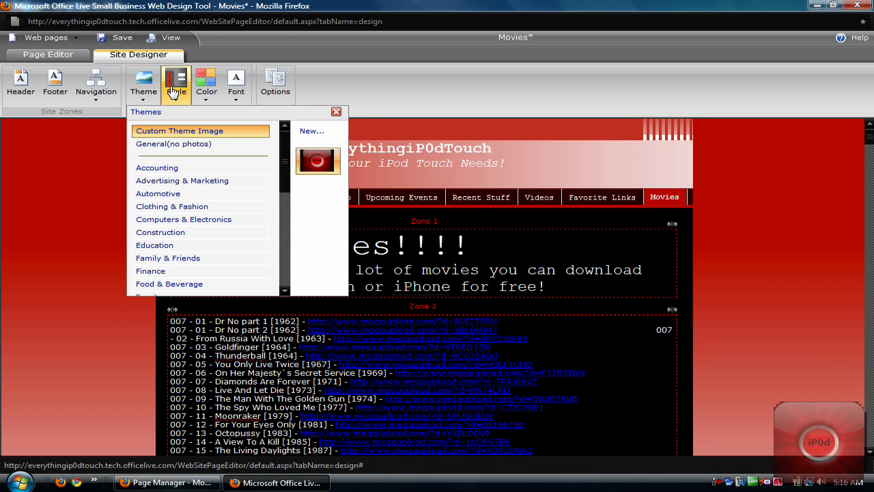
pyautogui.click(172, 90)
pyautogui.scroll(-2, 246, 220)
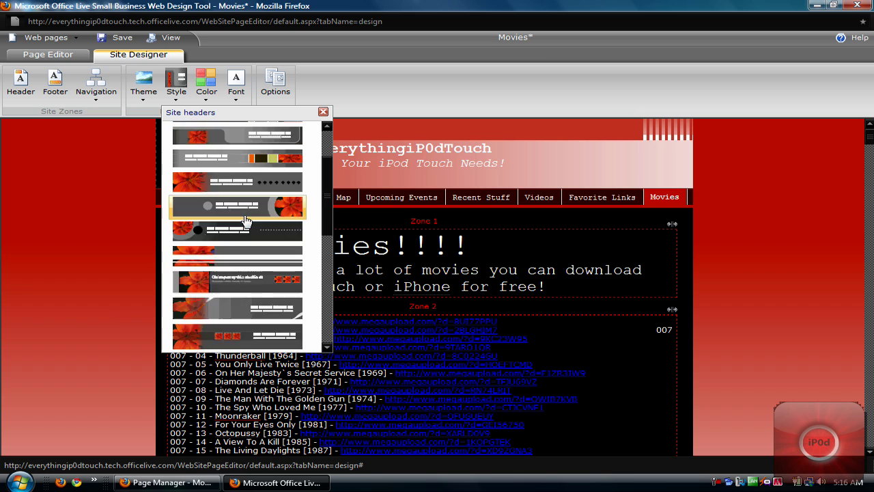
pyautogui.scroll(-2, 236, 218)
pyautogui.click(228, 268)
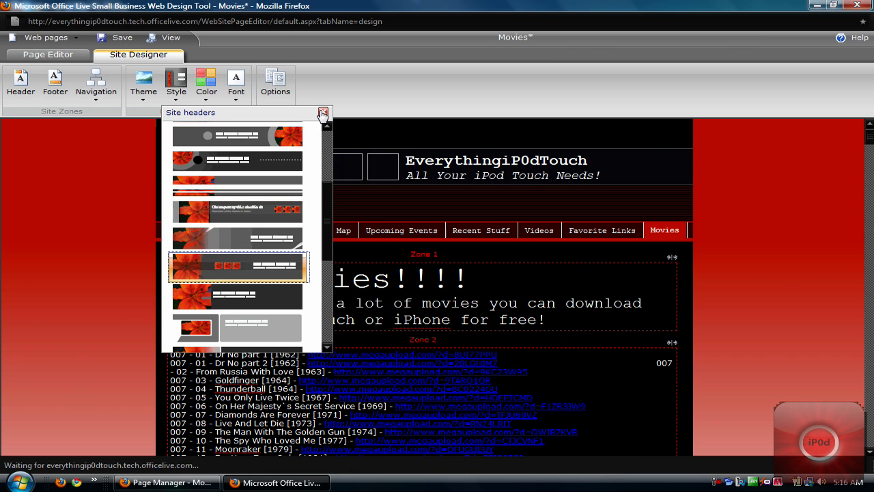
pyautogui.click(322, 113)
pyautogui.click(207, 81)
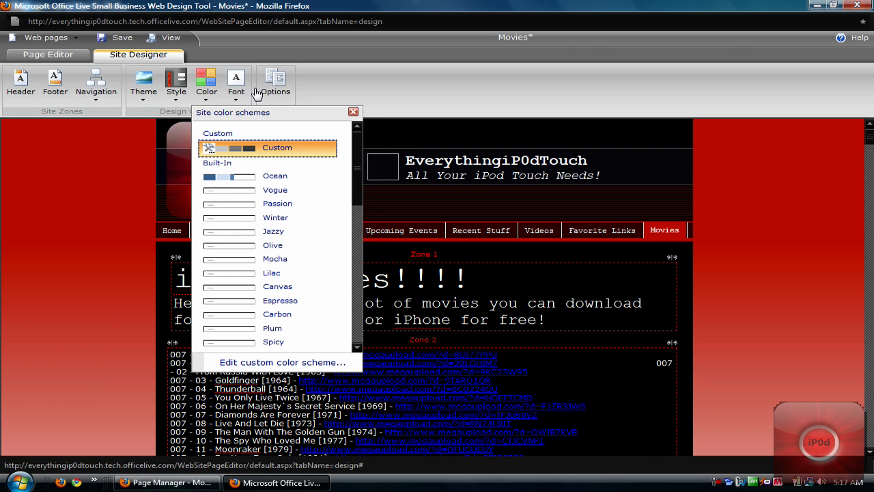
pyautogui.click(353, 111)
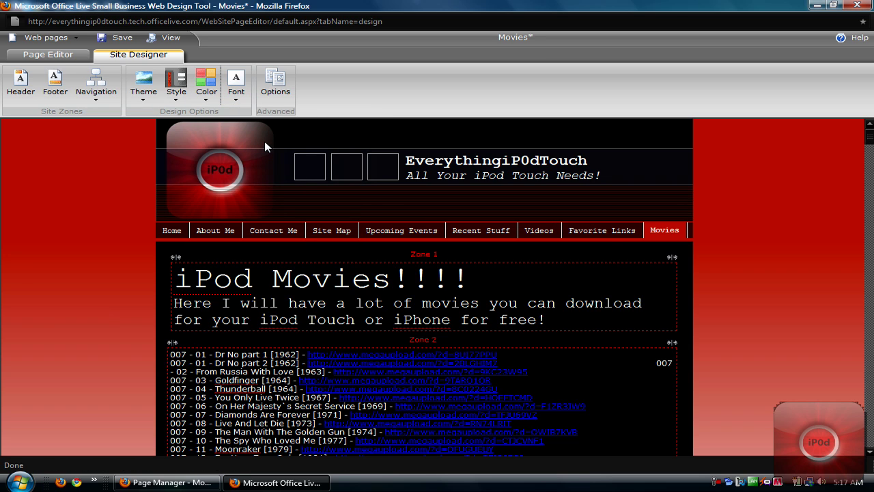
# Set the site's page width to 100% in Options.
pyautogui.click(274, 86)
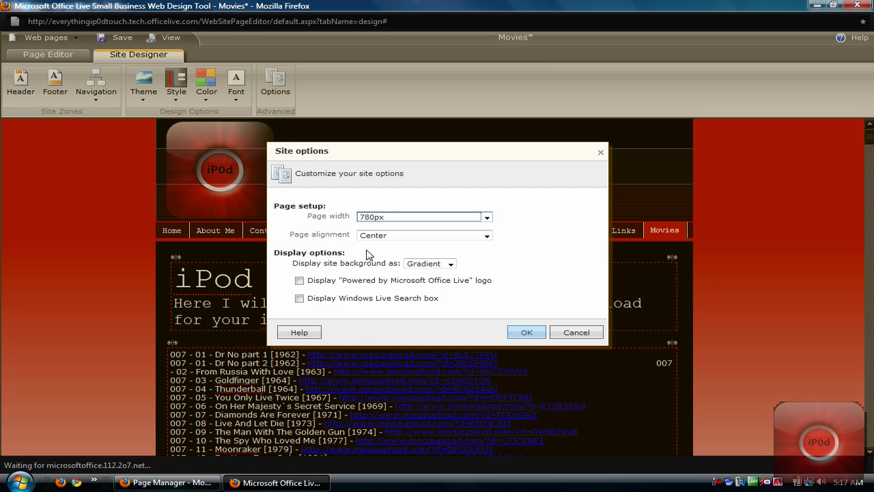
pyautogui.click(417, 218)
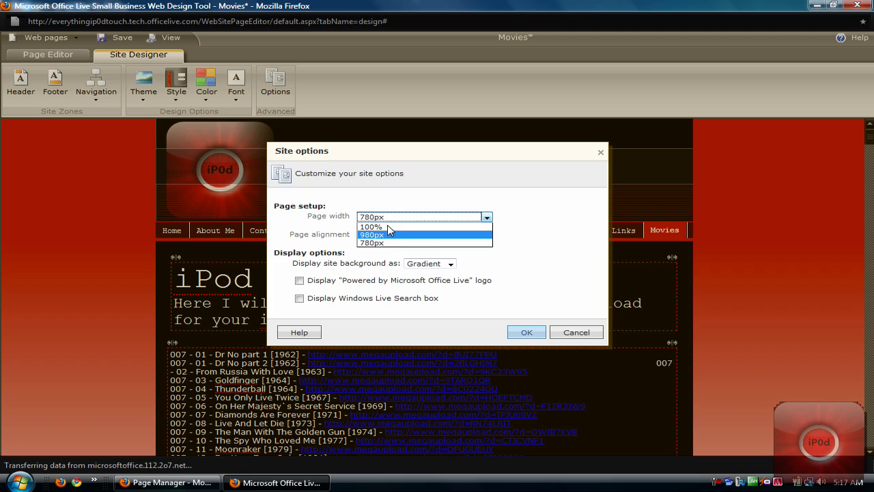
pyautogui.click(387, 226)
pyautogui.click(400, 217)
pyautogui.click(389, 227)
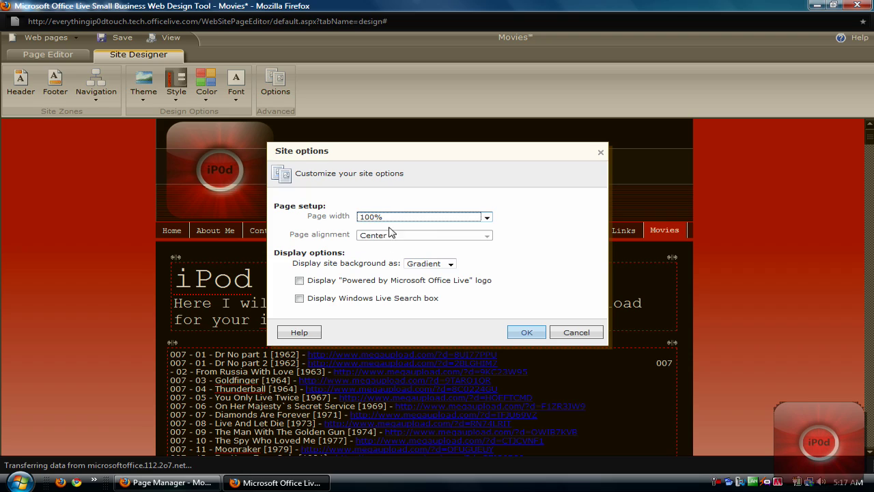
pyautogui.click(524, 332)
pyautogui.scroll(-3, 426, 270)
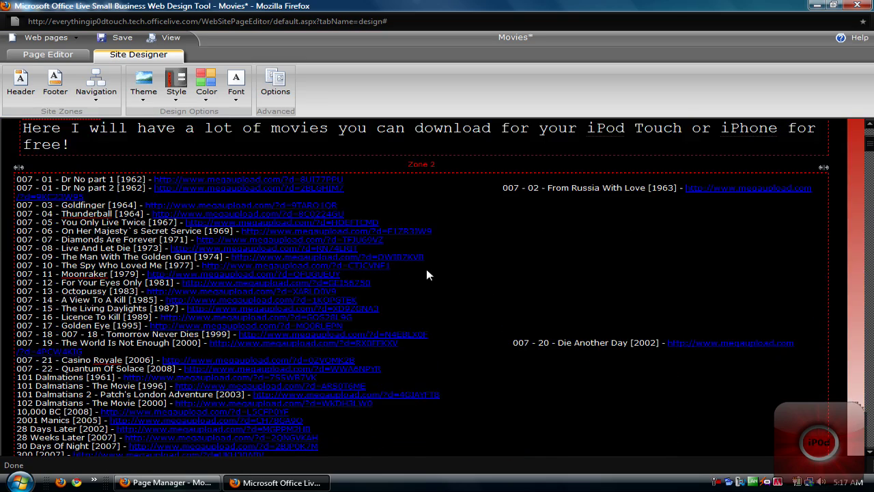
pyautogui.scroll(-10, 426, 263)
pyautogui.scroll(12, 406, 255)
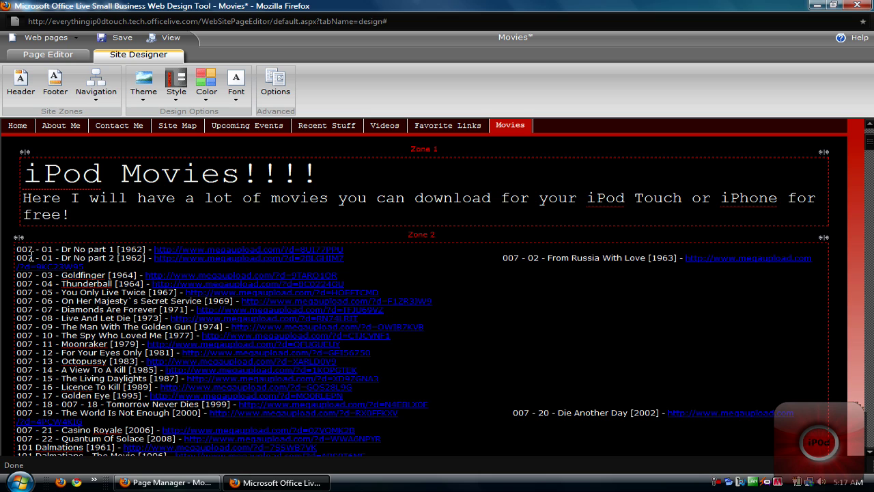
pyautogui.scroll(3, 61, 195)
# Switch to the Home page, cancelling the save prompt to discard unsaved changes.
pyautogui.click(19, 230)
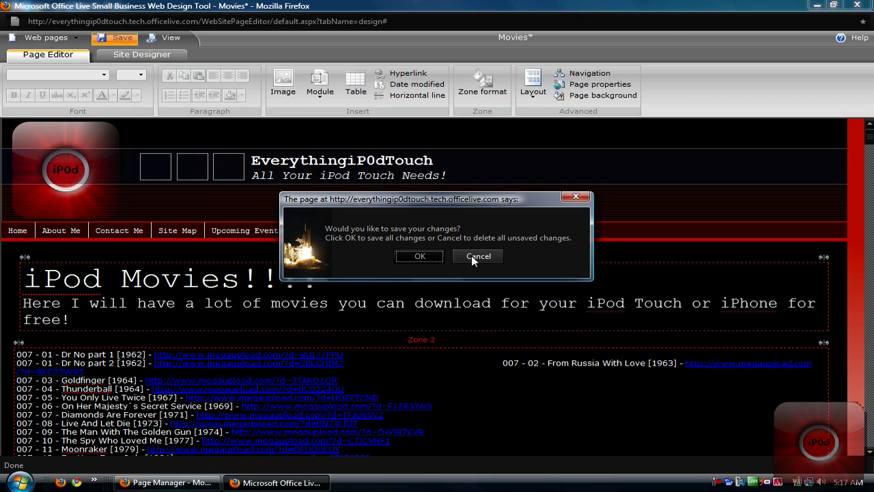
pyautogui.click(474, 256)
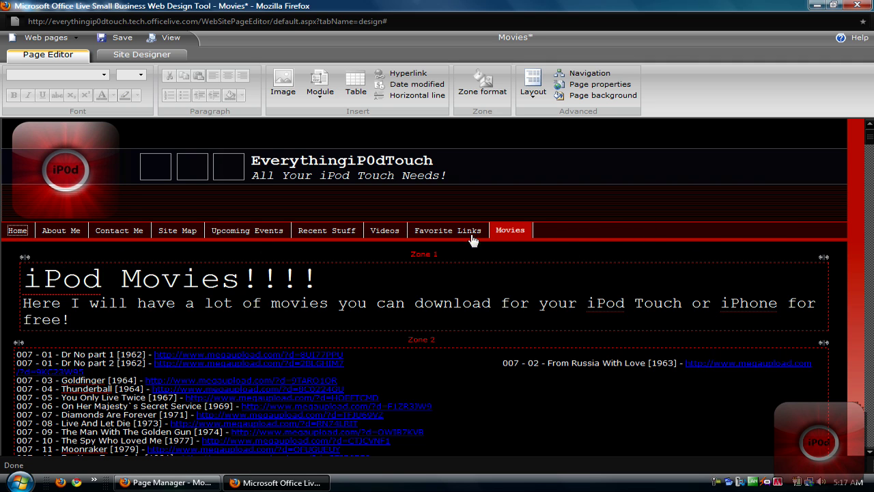
pyautogui.scroll(-3, 296, 258)
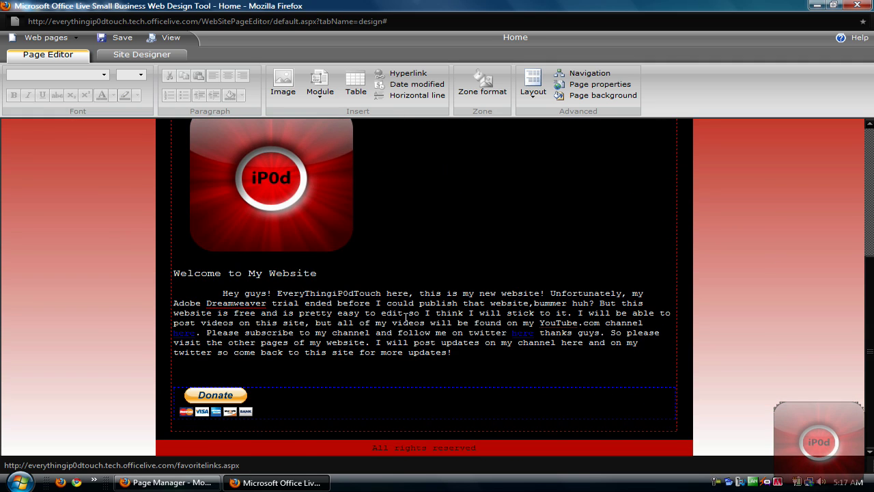
pyautogui.scroll(3, 420, 390)
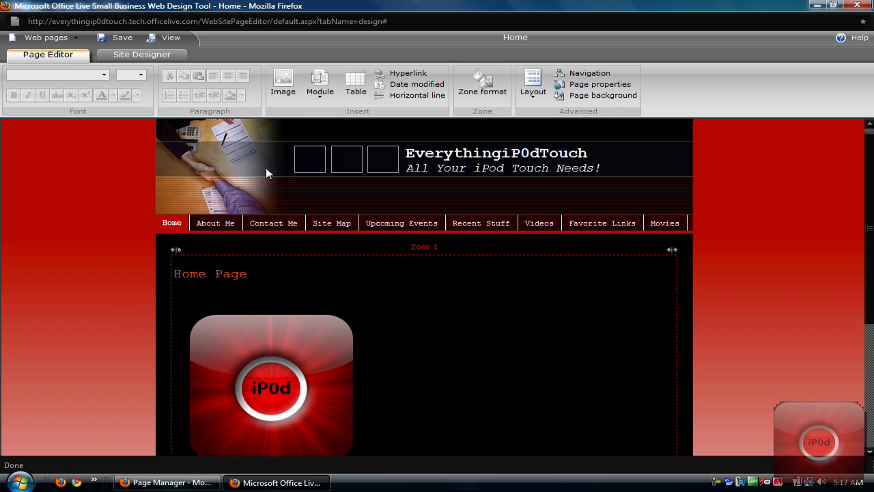
# Insert the uploaded red iPod picture as a new Custom Theme Image for the header.
pyautogui.click(147, 56)
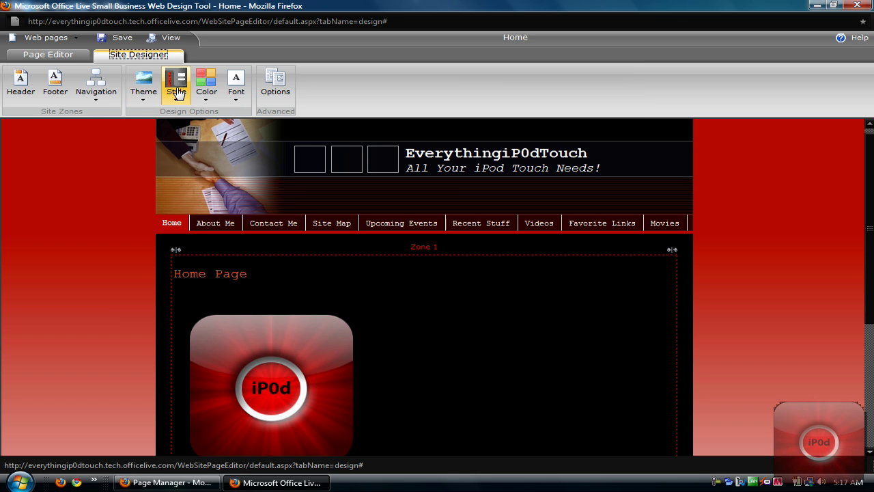
pyautogui.click(143, 85)
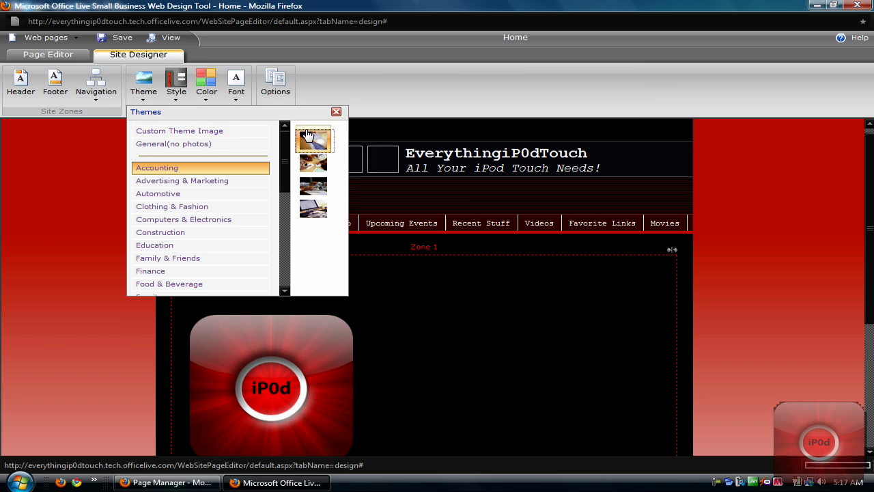
pyautogui.click(241, 133)
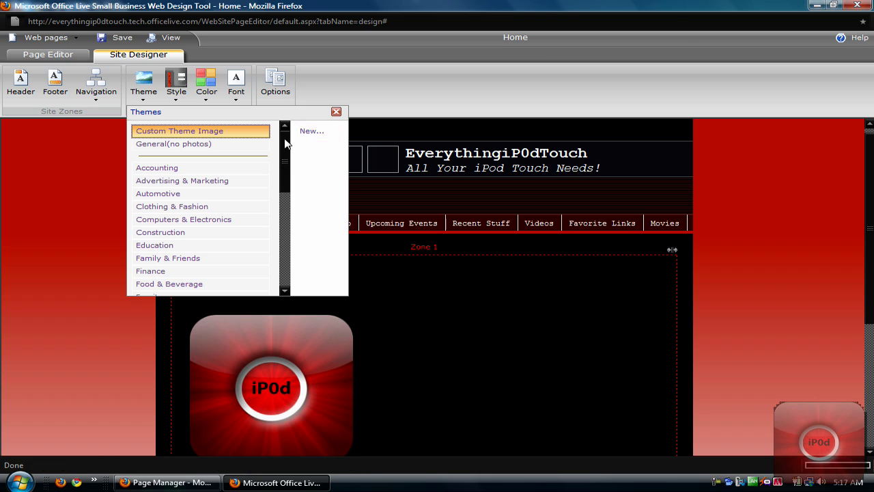
pyautogui.click(316, 135)
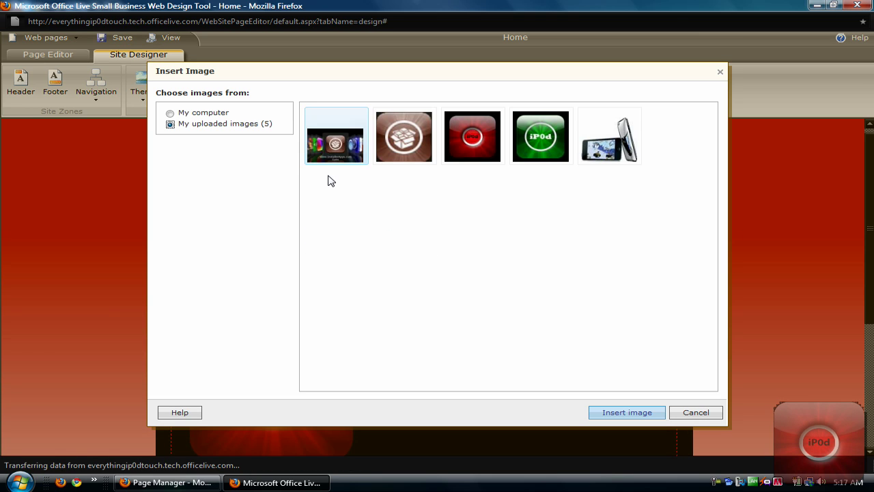
pyautogui.click(472, 136)
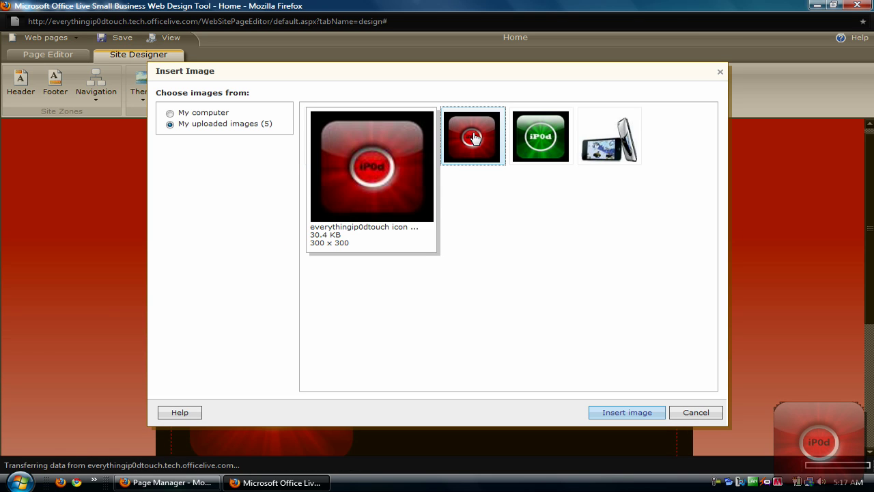
pyautogui.click(627, 412)
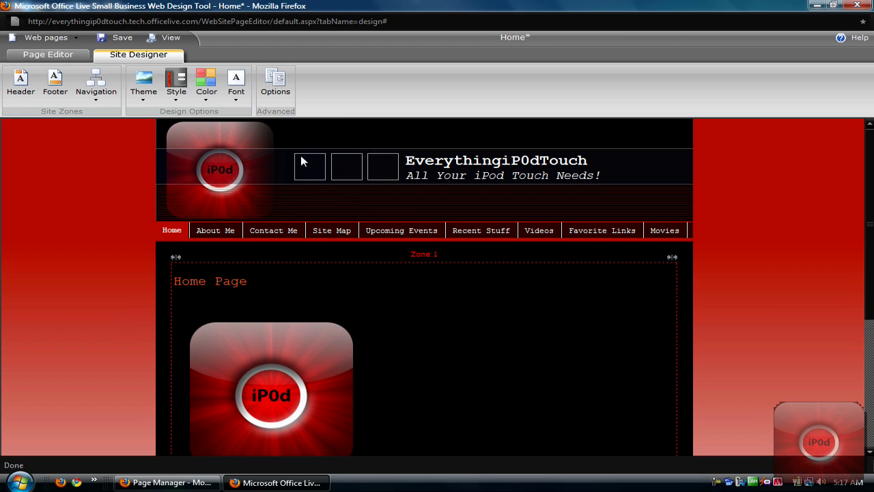
# Save the Home page, then scroll through the live preview and close it.
pyautogui.click(111, 39)
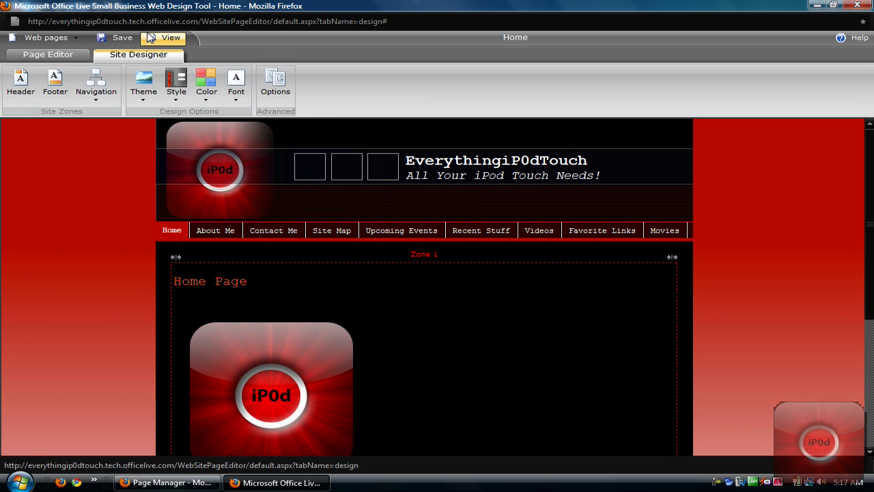
pyautogui.click(150, 38)
pyautogui.scroll(-5, 240, 189)
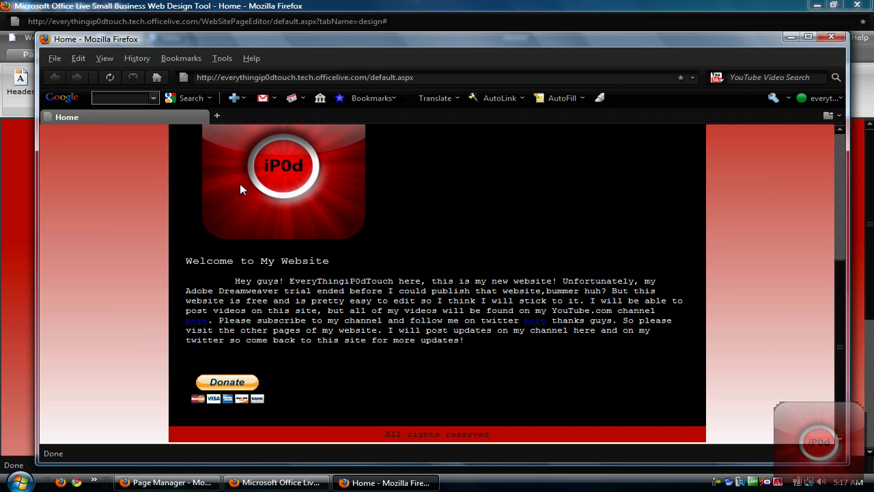
pyautogui.scroll(4, 605, 232)
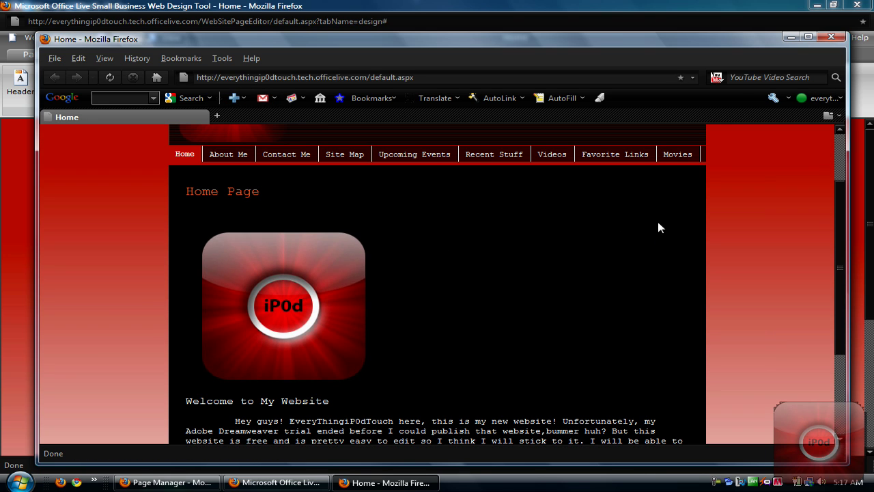
pyautogui.click(831, 37)
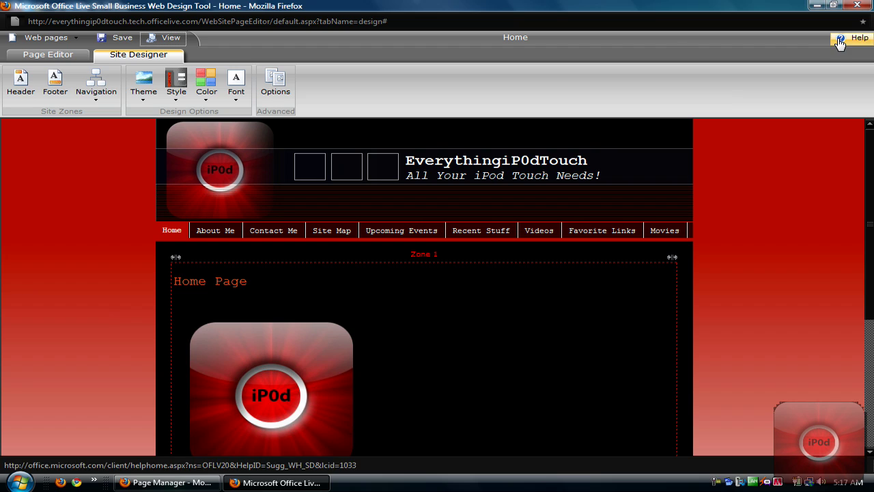